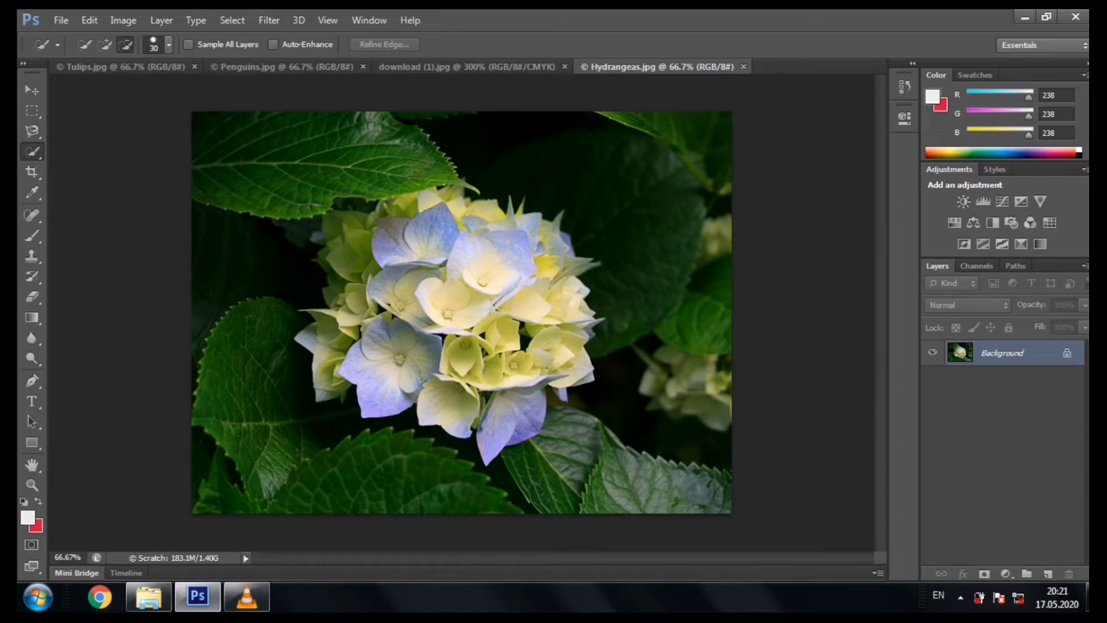
# Quick-select the large leaf at the photo's upper-left corner and subtract the dark patch beyond its edge.
pyautogui.moveTo(259, 138)
pyautogui.mouseDown()
pyautogui.moveTo(354, 135)
pyautogui.moveTo(392, 158)
pyautogui.moveTo(438, 165)
pyautogui.moveTo(427, 139)
pyautogui.moveTo(448, 166)
pyautogui.moveTo(438, 127)
pyautogui.moveTo(436, 161)
pyautogui.moveTo(418, 178)
pyautogui.moveTo(265, 191)
pyautogui.moveTo(280, 219)
pyautogui.mouseUp()
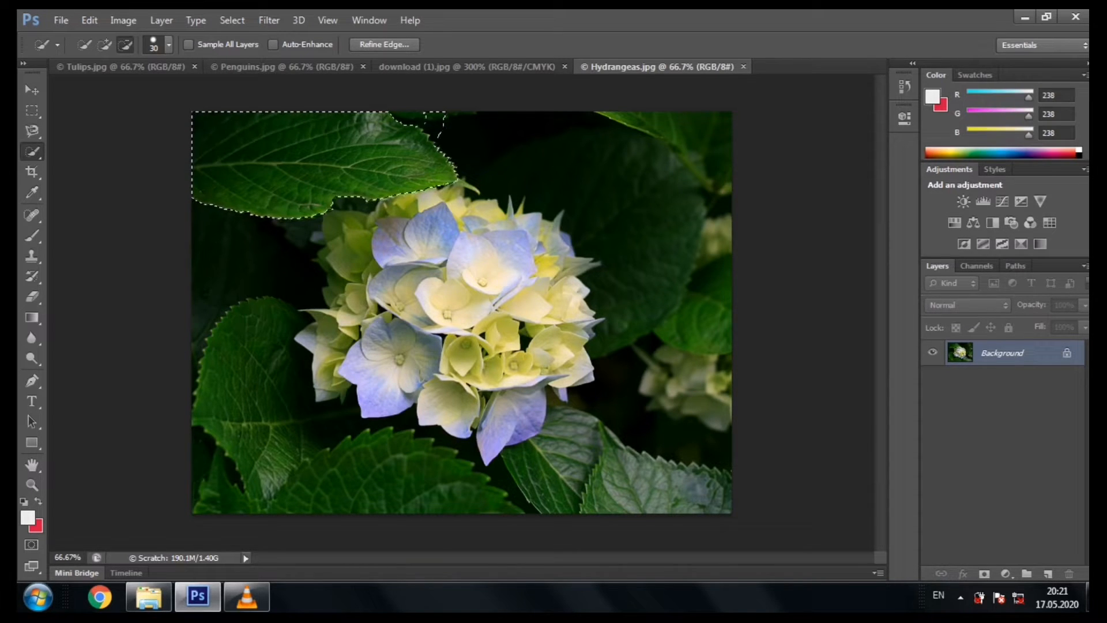
pyautogui.click(436, 128)
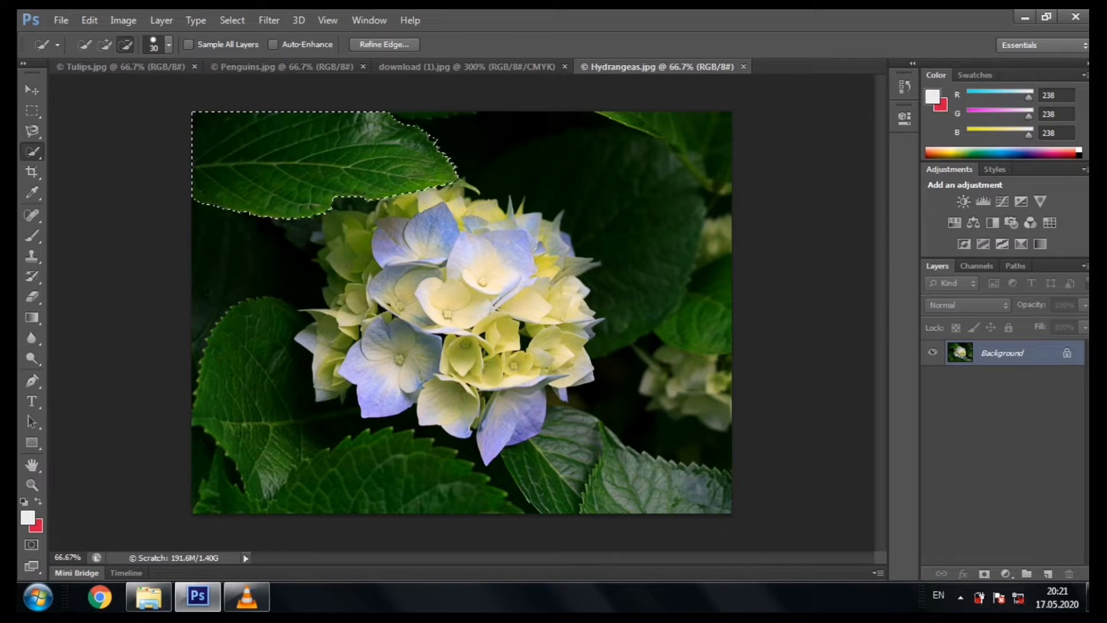
# Add the leaf's thin pointed tip above the flower to the selection.
pyautogui.hotkey('ctrl', '+')
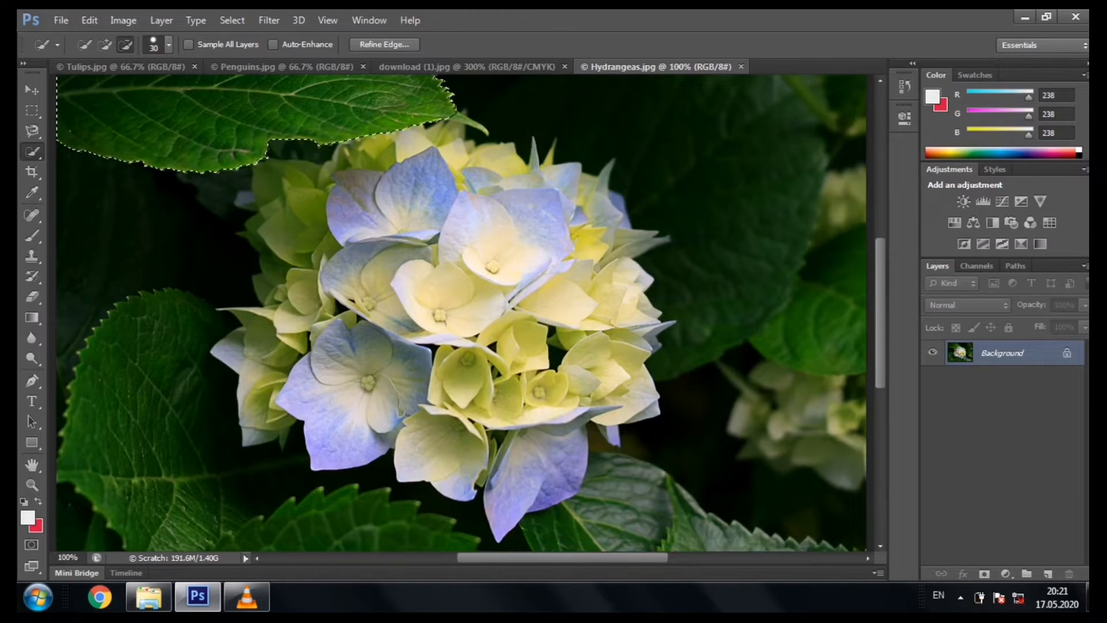
pyautogui.scroll(1, 461, 314)
pyautogui.scroll(3, 461, 313)
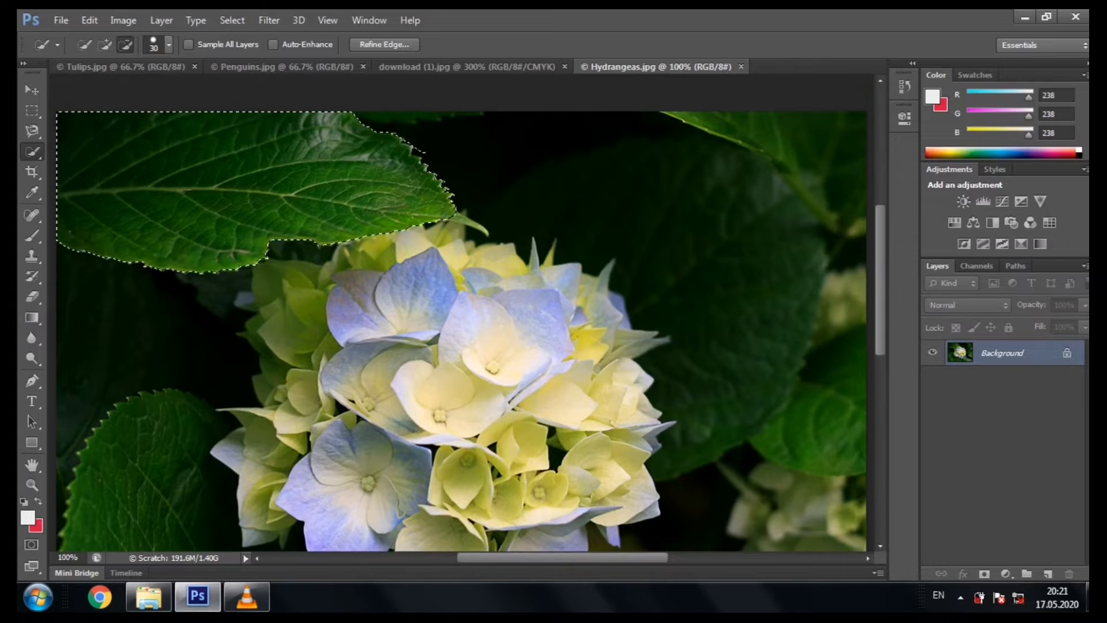
pyautogui.hotkey('ctrl', '+')
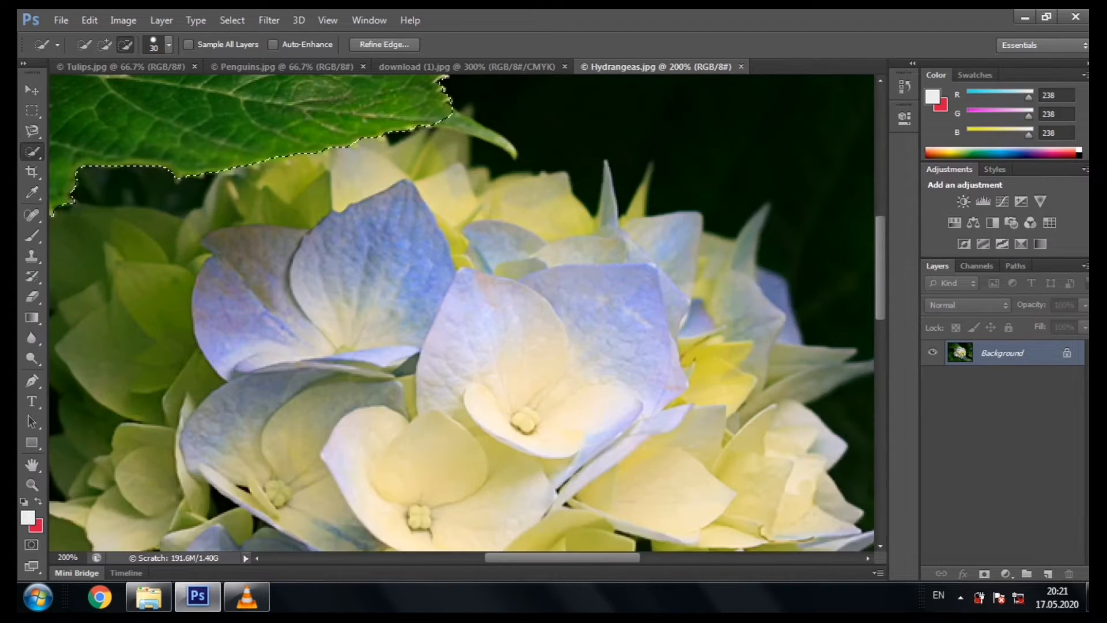
pyautogui.scroll(4, 461, 313)
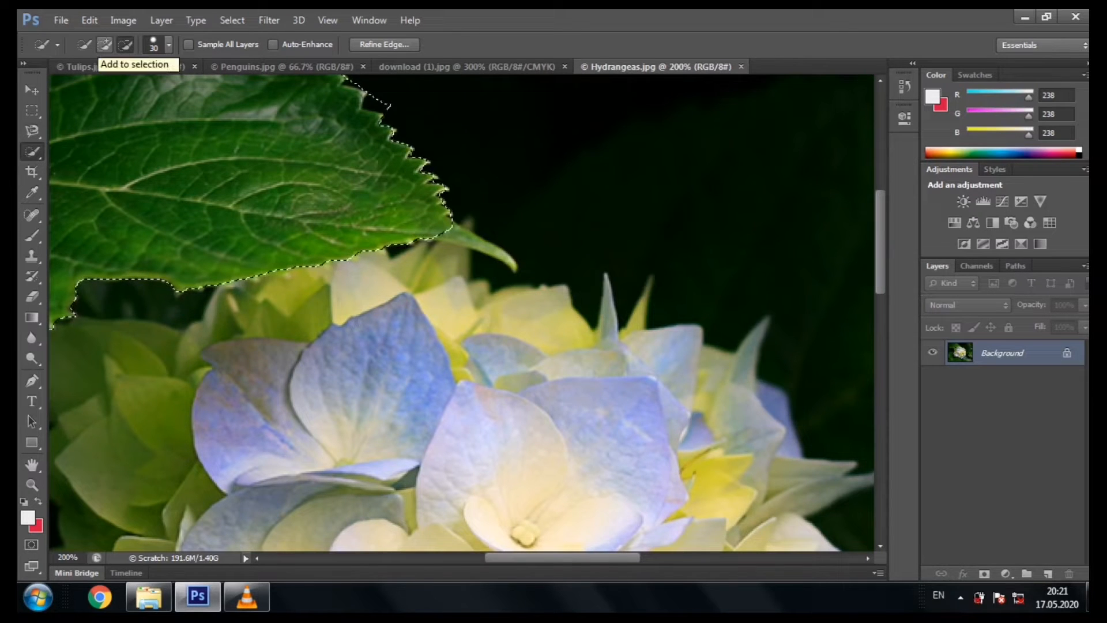
pyautogui.click(105, 44)
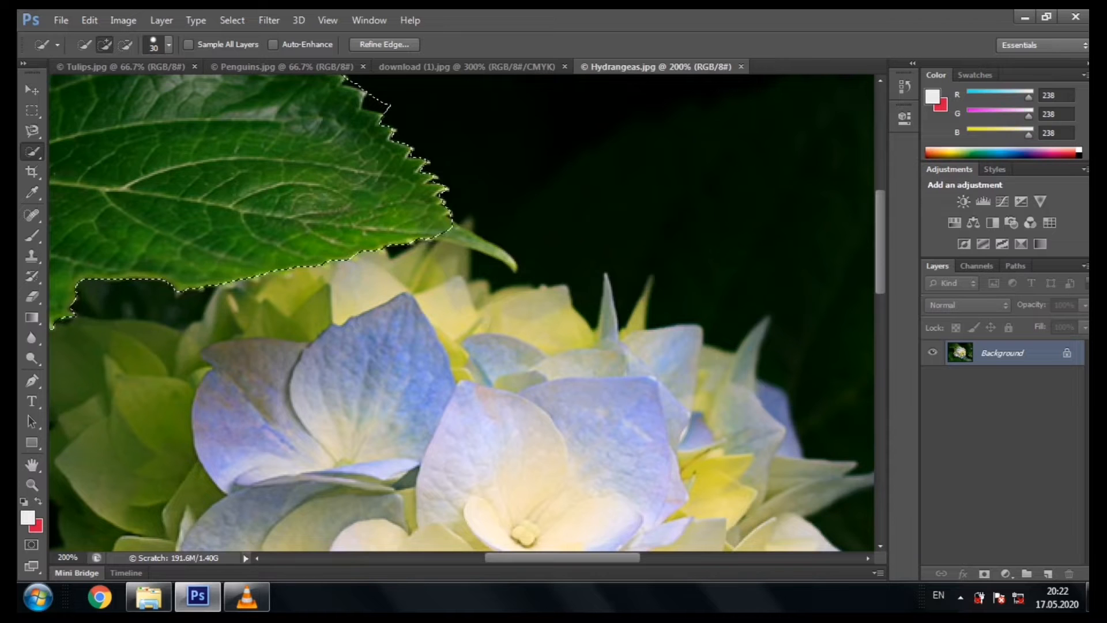
pyautogui.click(468, 239)
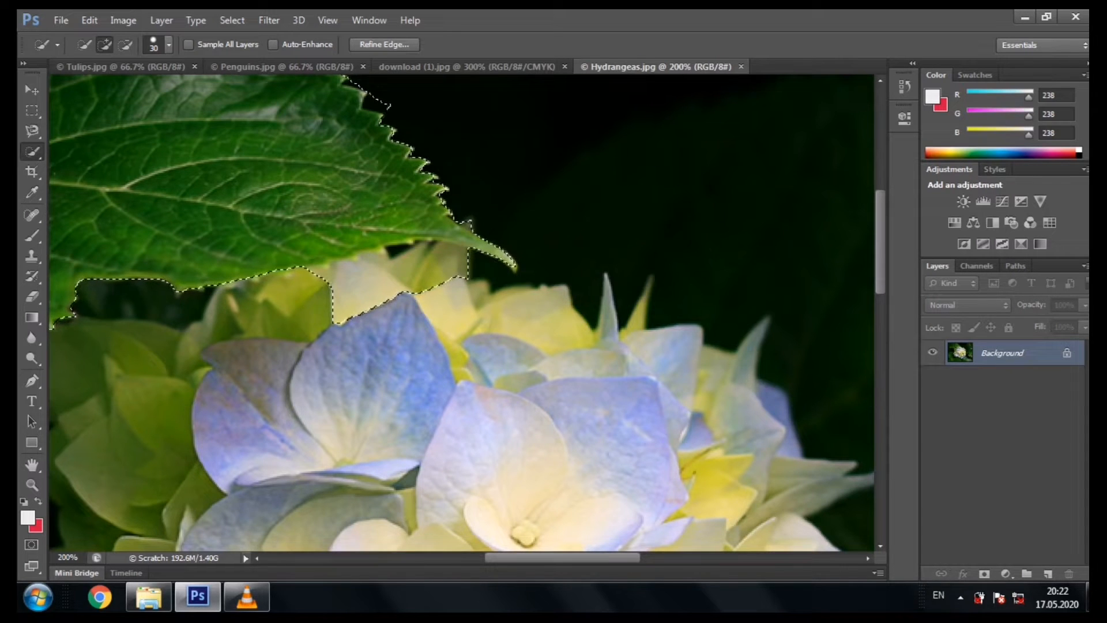
# Subtract the yellow petals below the leaf tip from the selection, undoing the strokes that cut into the leaf.
pyautogui.click(126, 45)
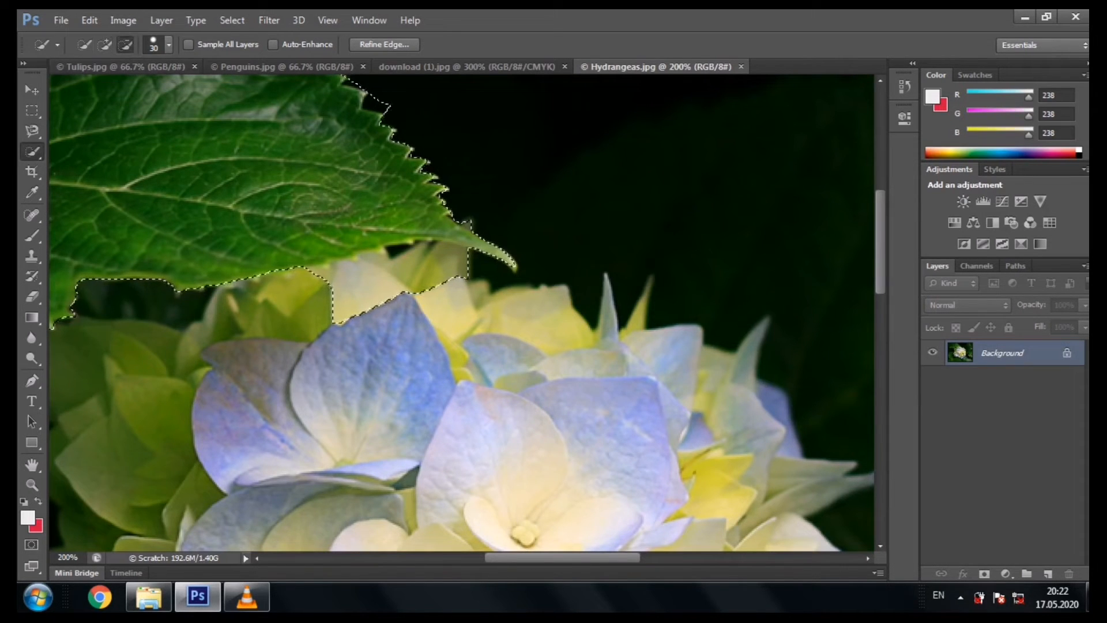
pyautogui.moveTo(353, 297)
pyautogui.mouseDown()
pyautogui.moveTo(432, 274)
pyautogui.moveTo(416, 260)
pyautogui.moveTo(284, 277)
pyautogui.mouseUp()
pyautogui.click(435, 250)
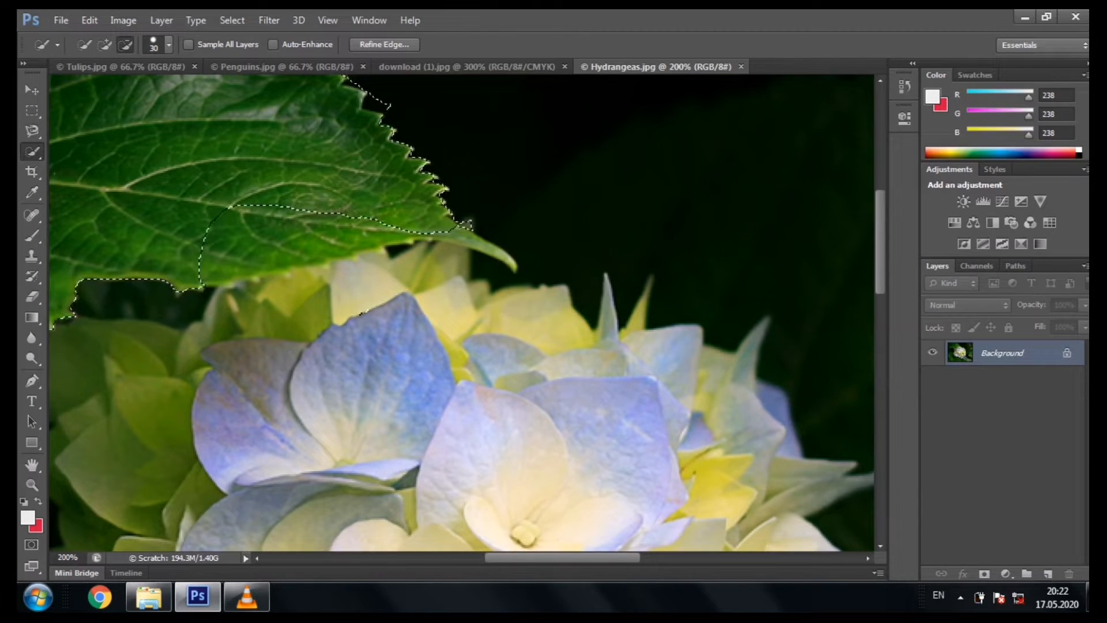
pyautogui.hotkey('ctrl', 'alt', 'z')
pyautogui.hotkey('ctrl', 'alt', 'z')
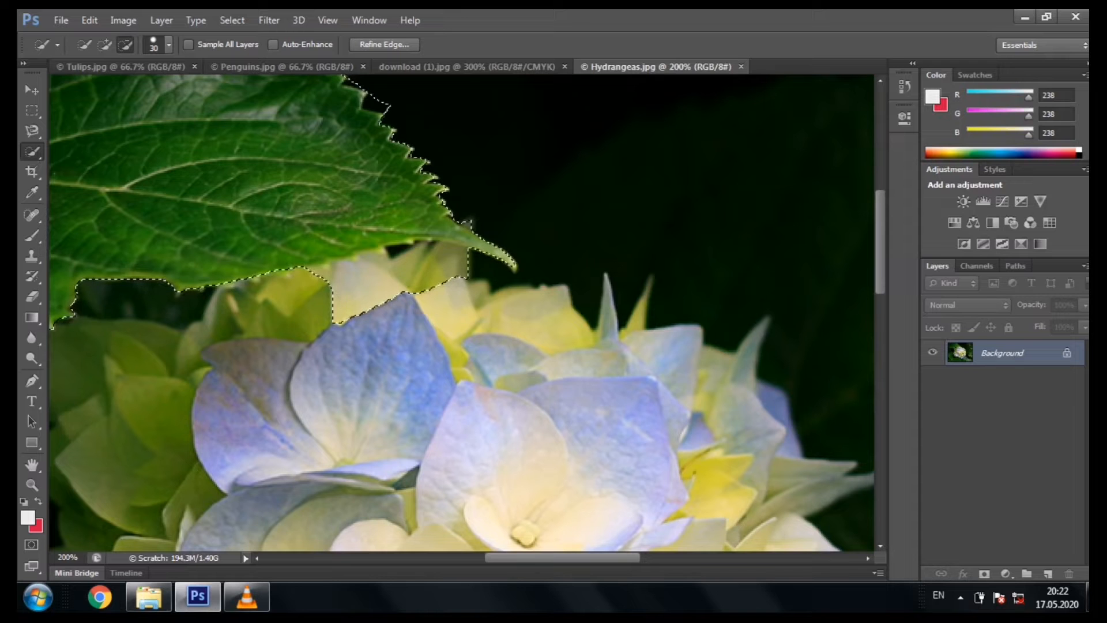
pyautogui.hotkey('ctrl', '-')
pyautogui.hotkey('ctrl', '-')
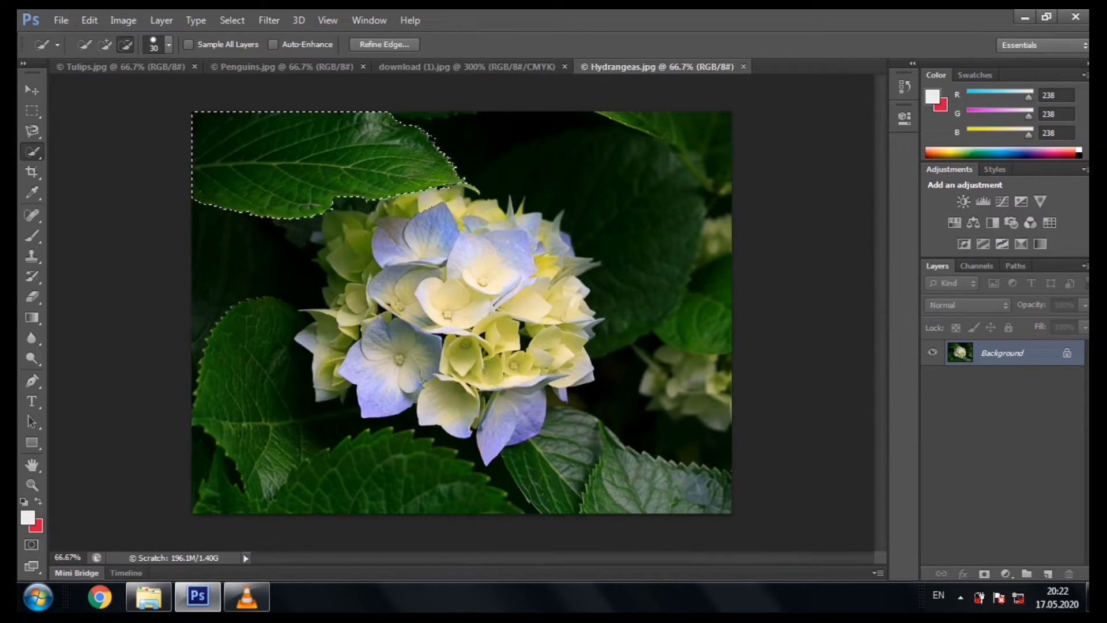
# Copy the selected leaf and paste it into a new white 547 × 209 pixel RGB document.
pyautogui.click(90, 20)
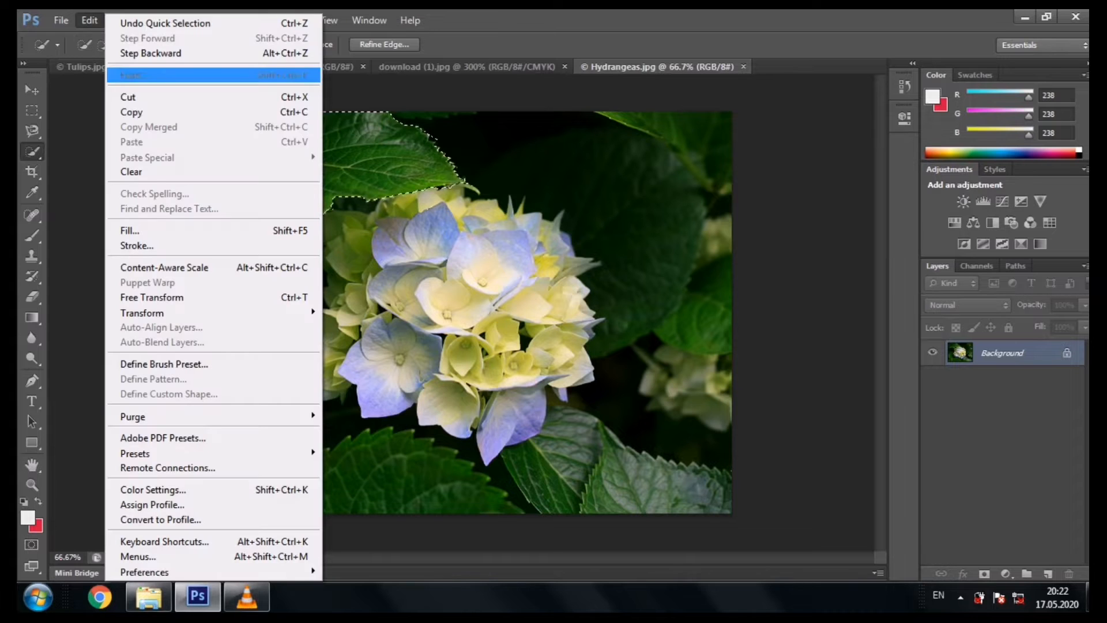
pyautogui.click(132, 112)
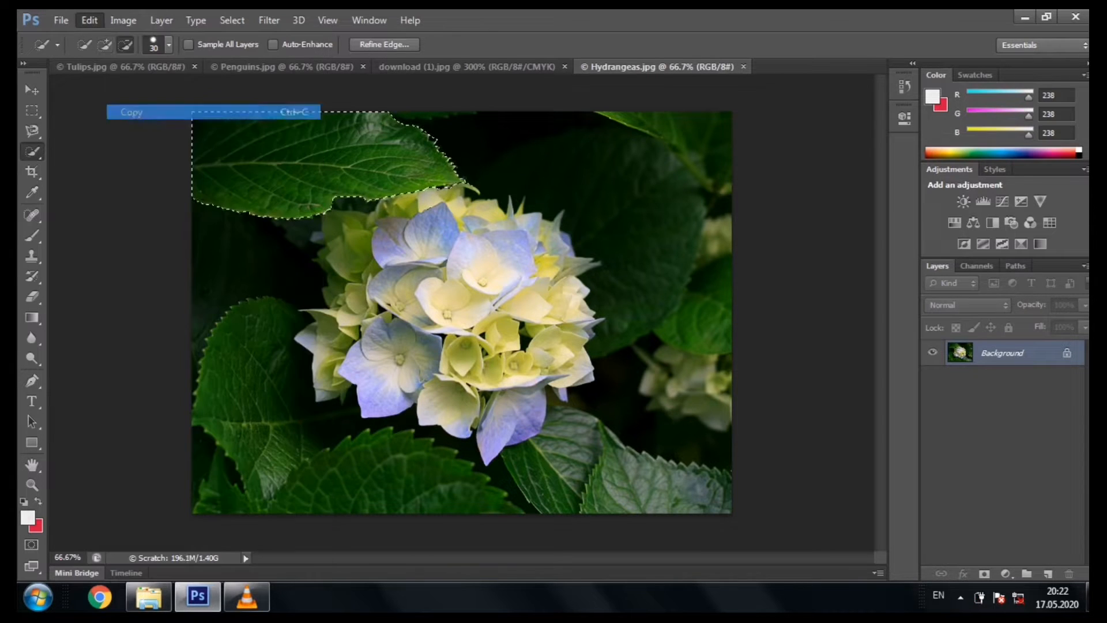
pyautogui.click(61, 20)
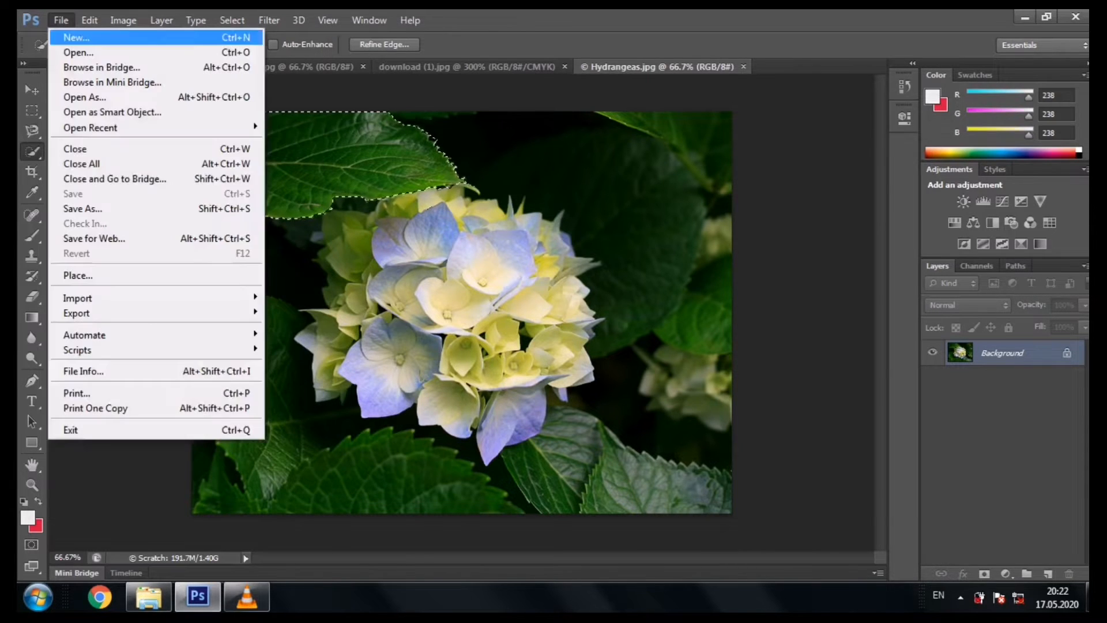
pyautogui.click(76, 37)
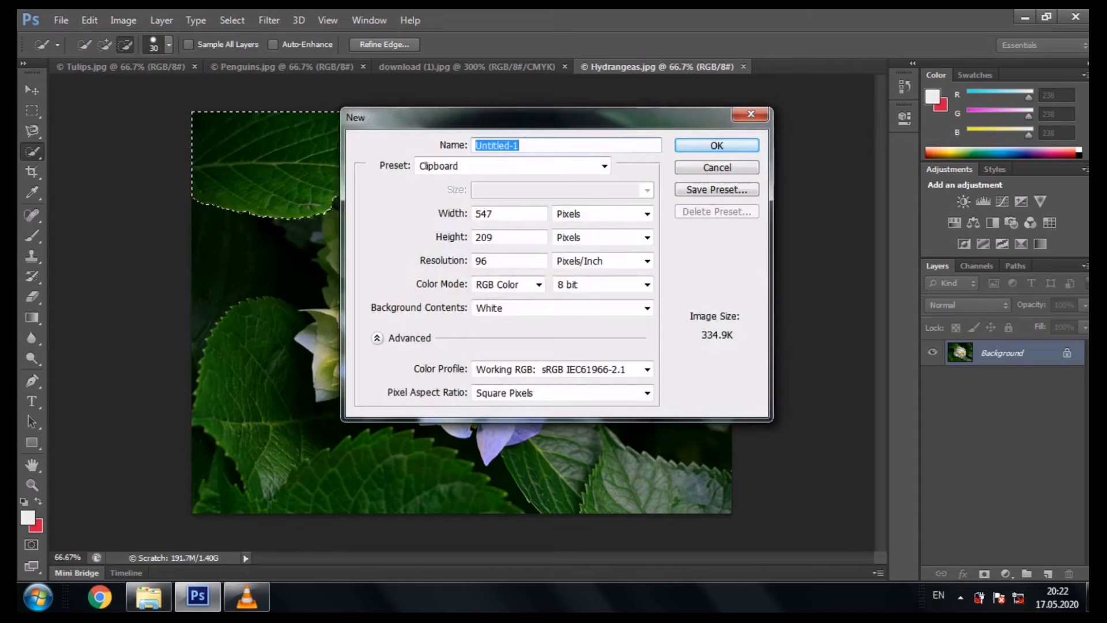
pyautogui.press('Return')
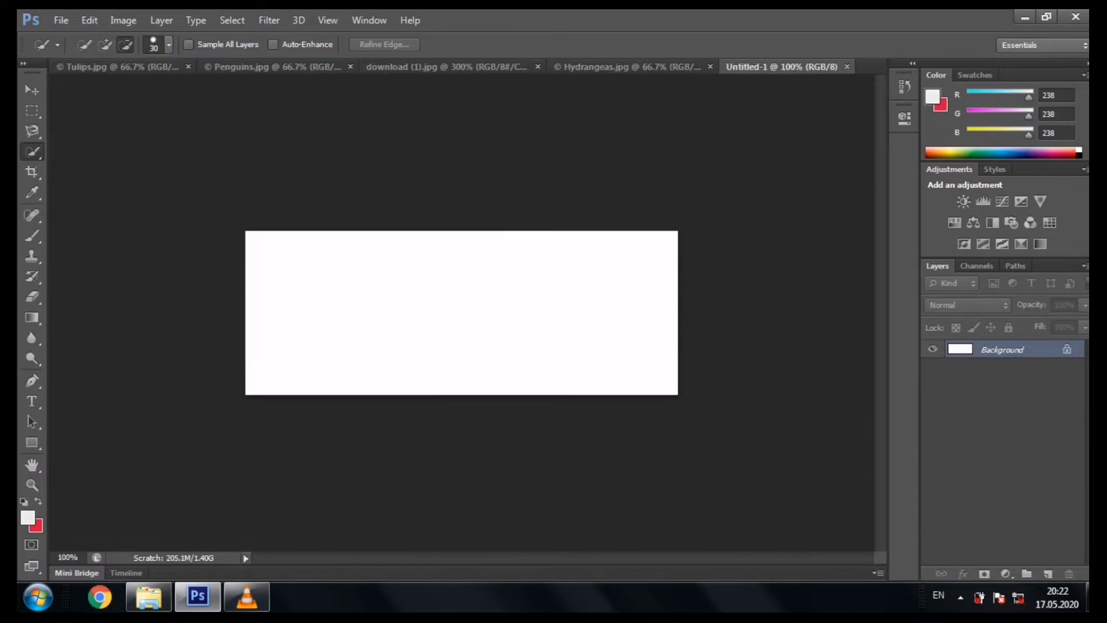
pyautogui.hotkey('ctrl', 'v')
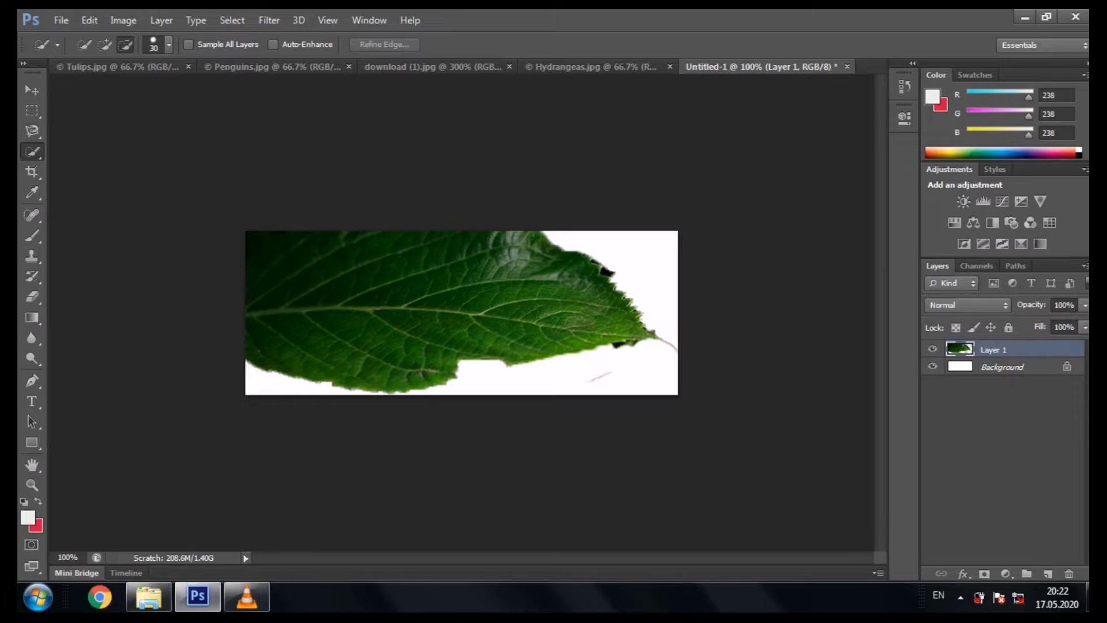
# Close the untitled leaf document without saving, along with the hydrangea, rose, penguin and tulip images.
pyautogui.click(847, 66)
pyautogui.click(596, 233)
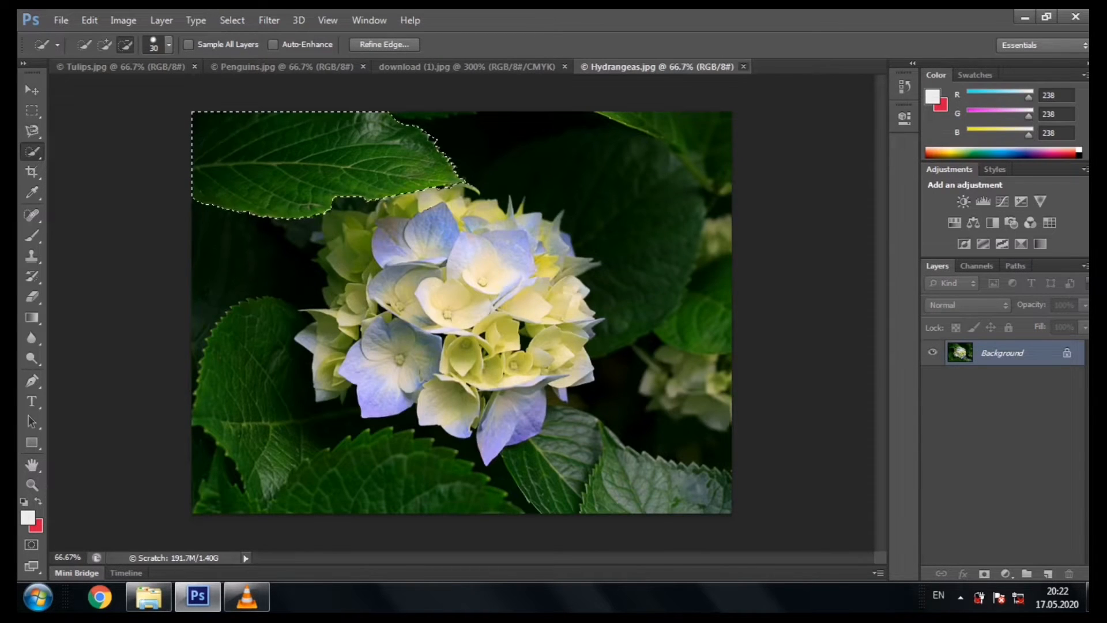
pyautogui.click(744, 67)
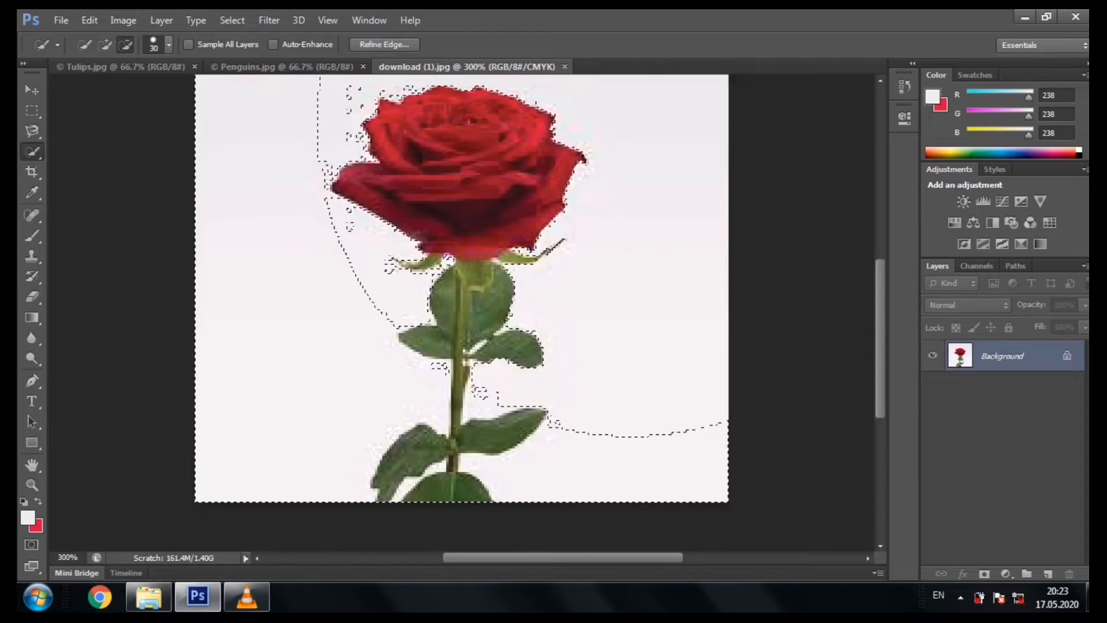
pyautogui.hotkey('ctrl', 'w')
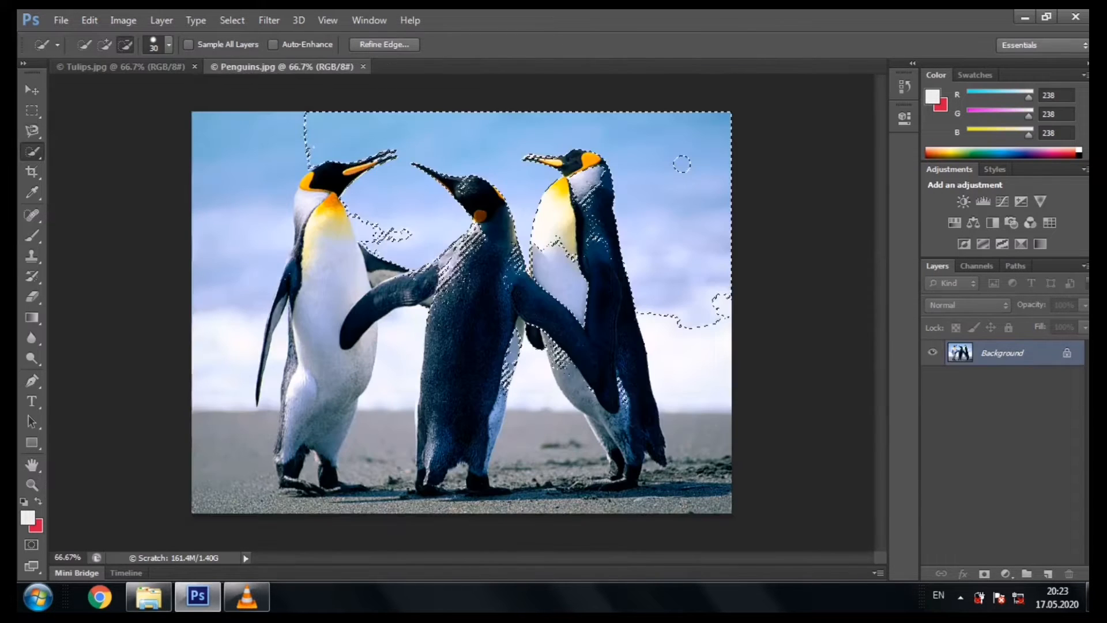
pyautogui.hotkey('ctrl', 'w')
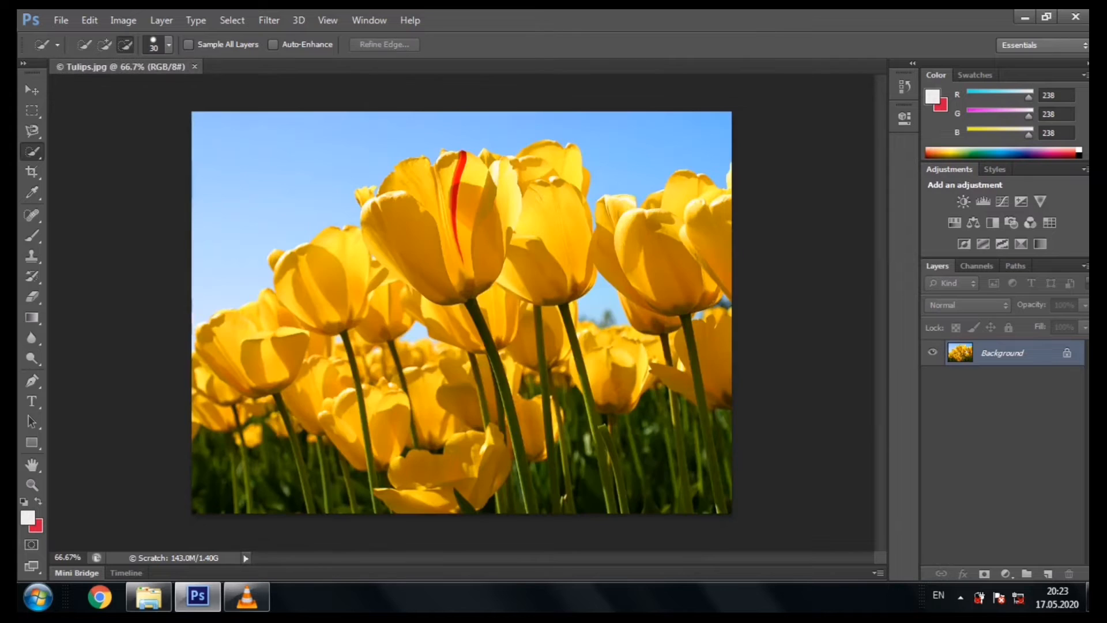
pyautogui.click(194, 67)
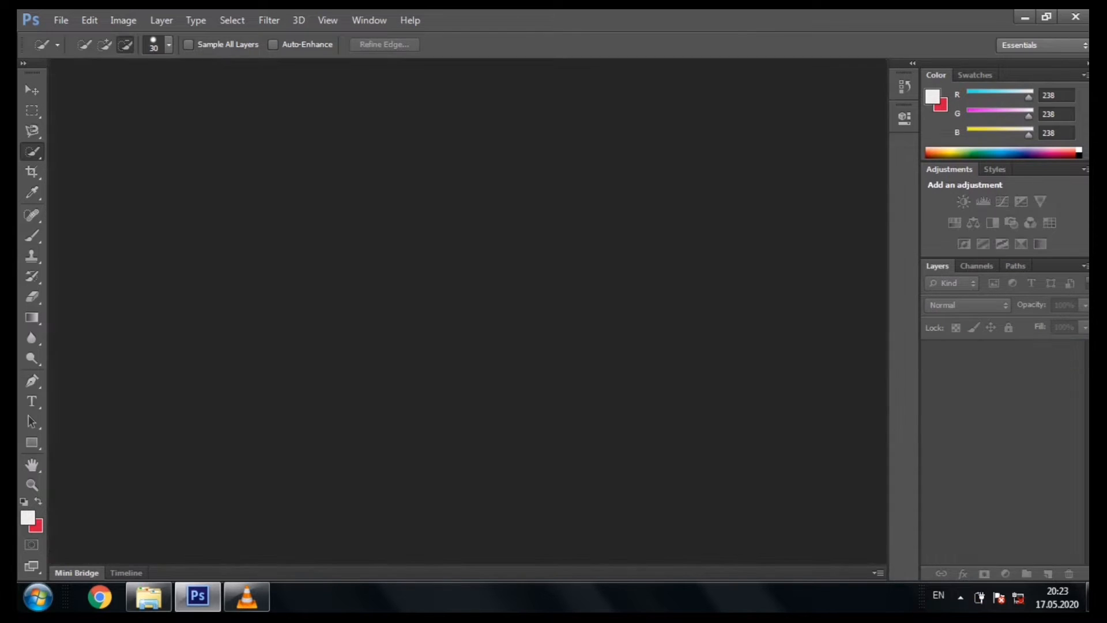
# Open the rose bouquet image named download from the Sample Pictures folder.
pyautogui.click(61, 20)
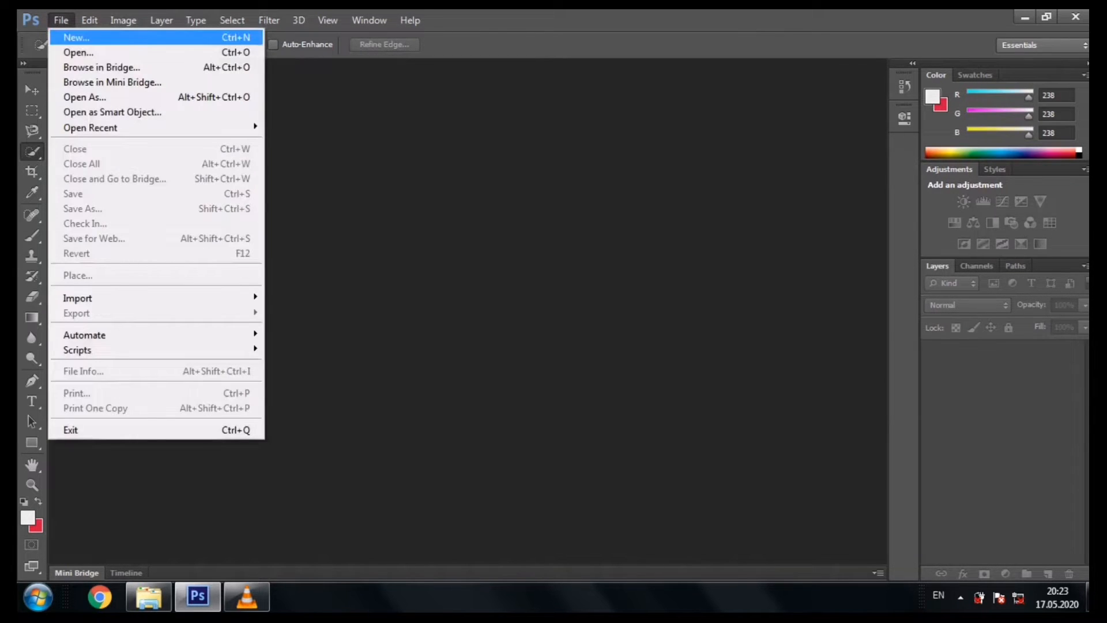
pyautogui.click(79, 53)
pyautogui.click(744, 183)
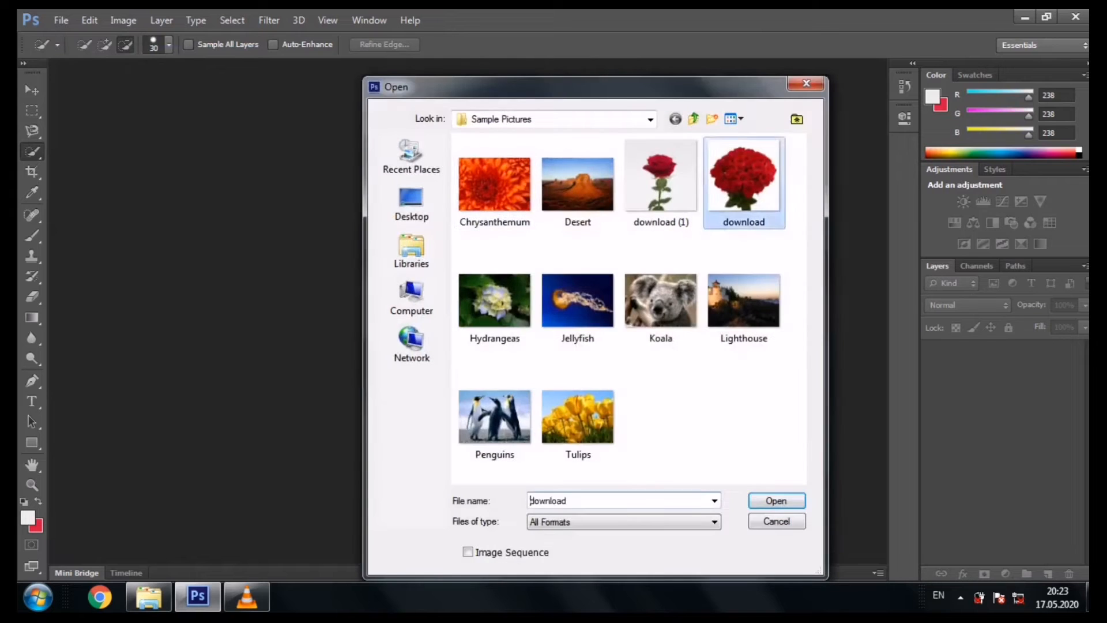
pyautogui.doubleClick(744, 184)
# Select the entire bouquet image with the Rectangular Marquee and copy it.
pyautogui.click(31, 111)
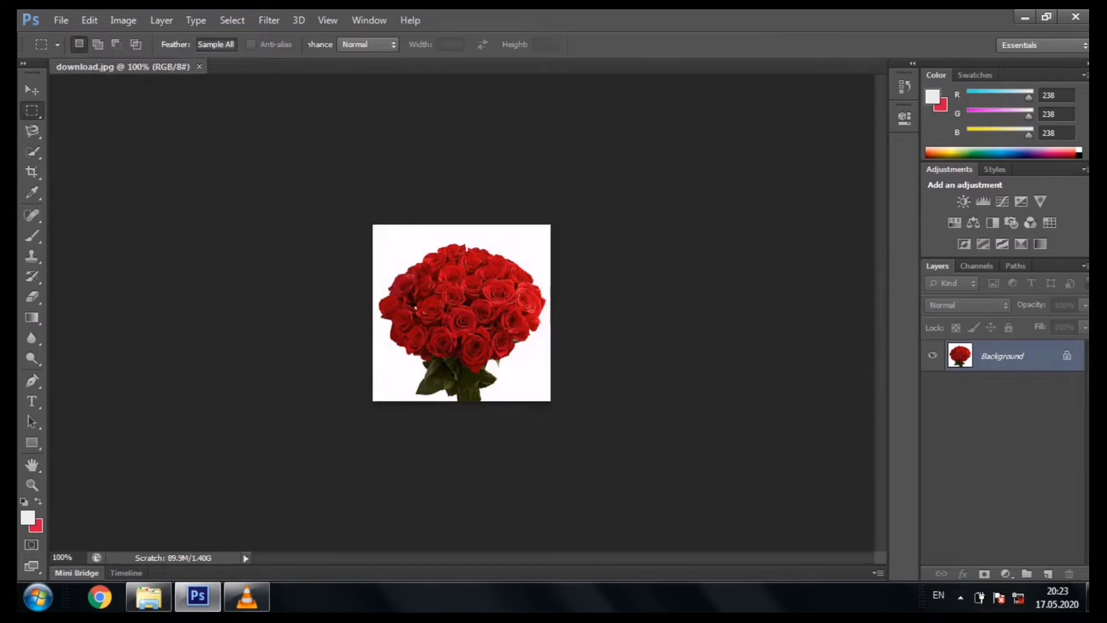
pyautogui.moveTo(369, 221); pyautogui.dragTo(585, 511)
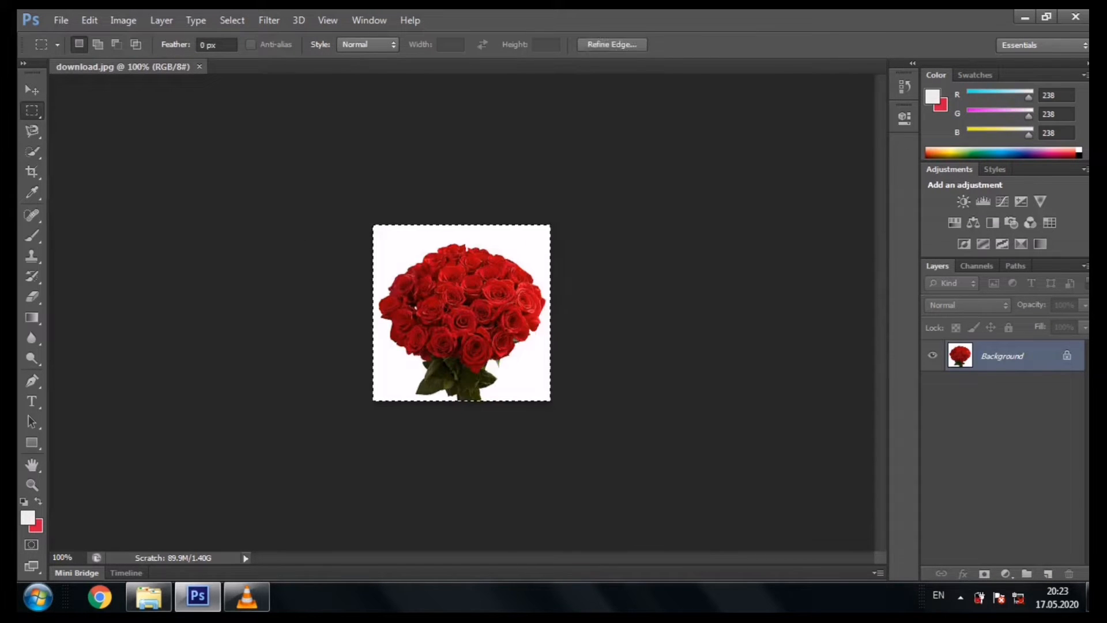
pyautogui.click(89, 20)
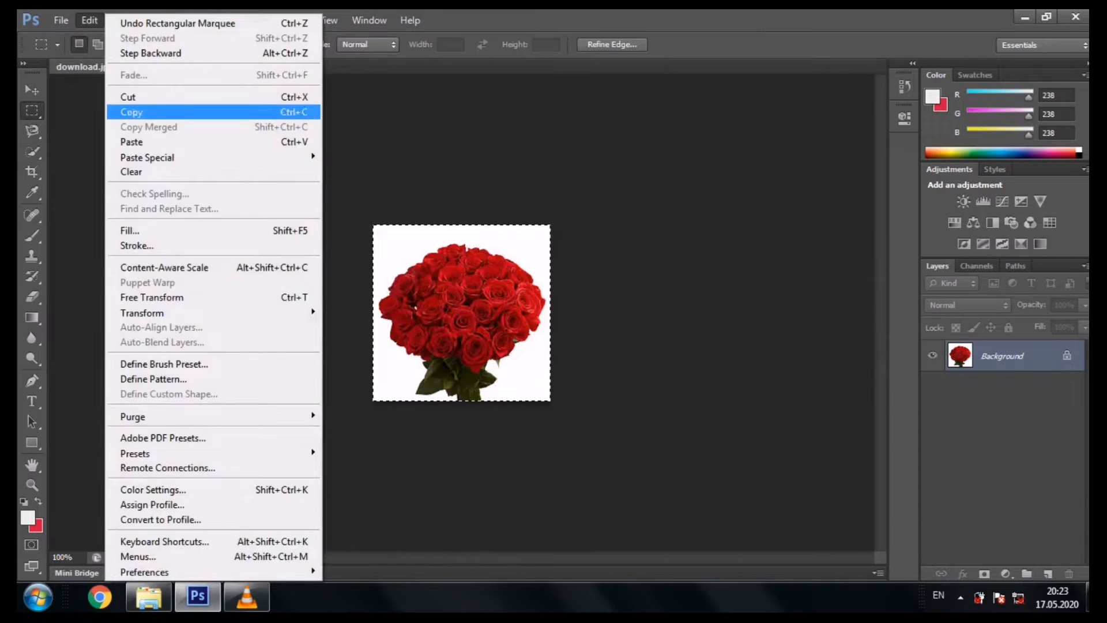
pyautogui.click(133, 112)
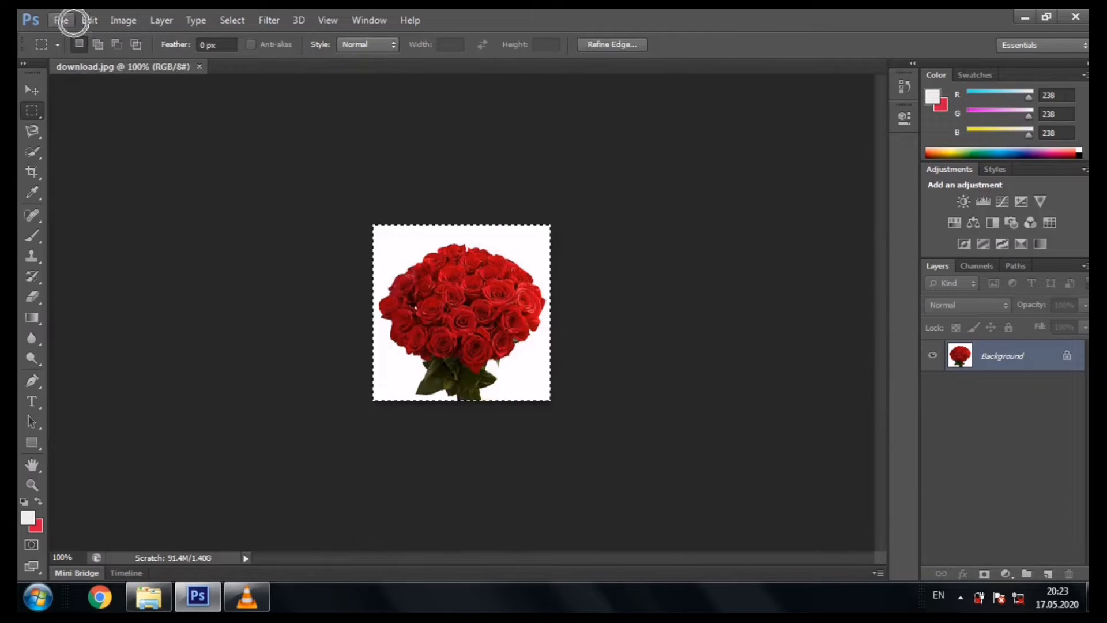
# Create a new white 225 × 225 pixel RGB document at 72 pixels/inch and paste the bouquet into it.
pyautogui.click(61, 20)
pyautogui.click(75, 38)
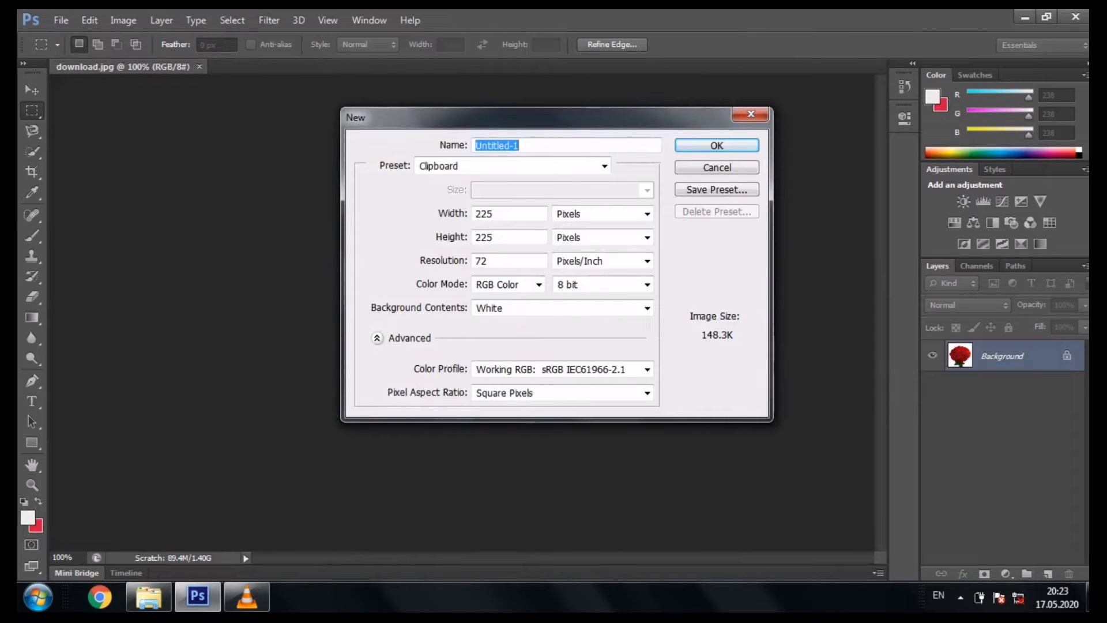
pyautogui.press('Return')
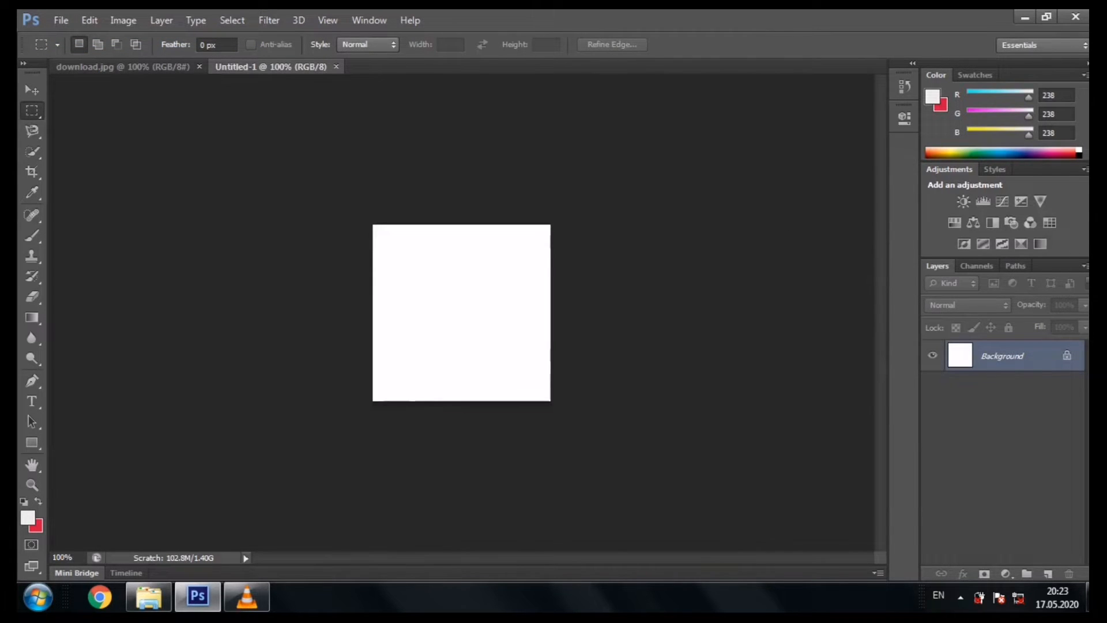
pyautogui.hotkey('ctrl', 'v')
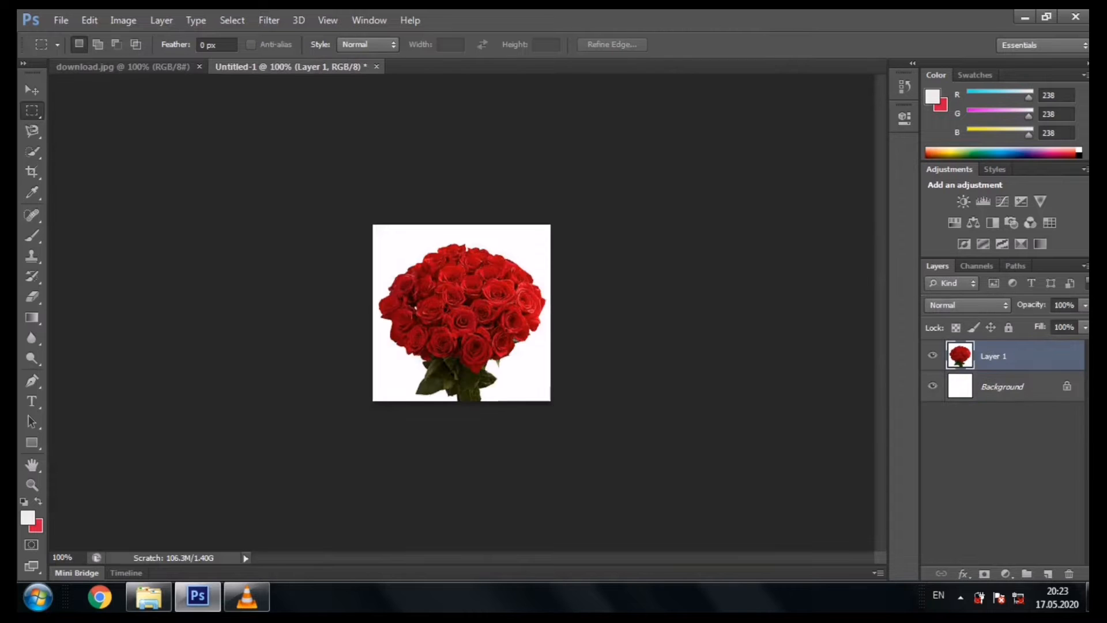
# Switch to the Magic Wand tool with Point Sample and a tolerance of 32.
pyautogui.click(32, 151)
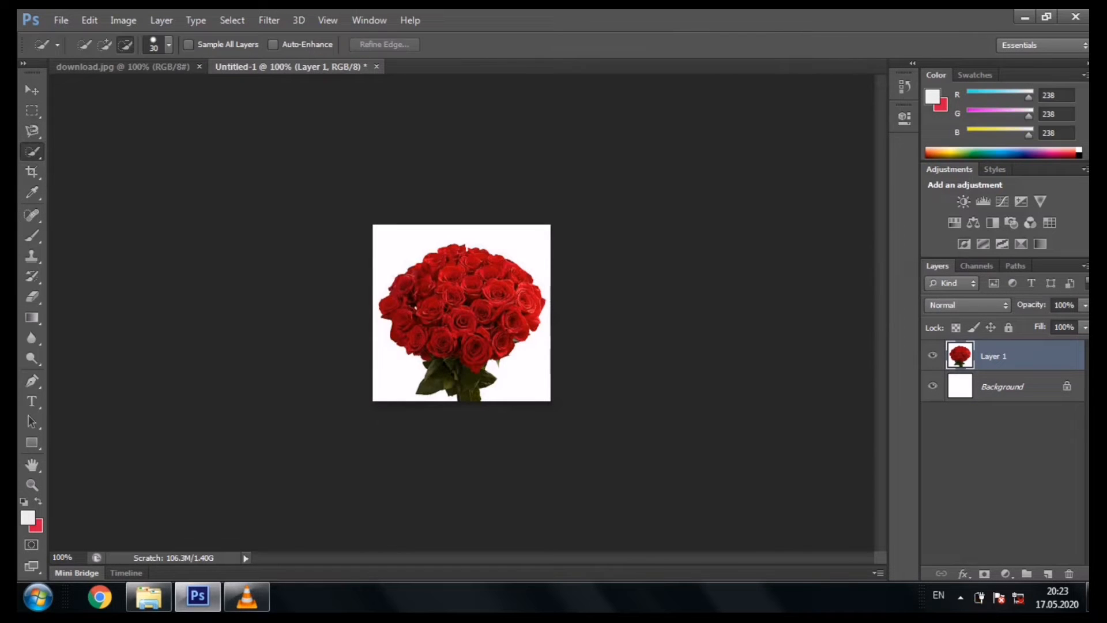
pyautogui.click(32, 151)
pyautogui.click(111, 165)
pyautogui.click(32, 130)
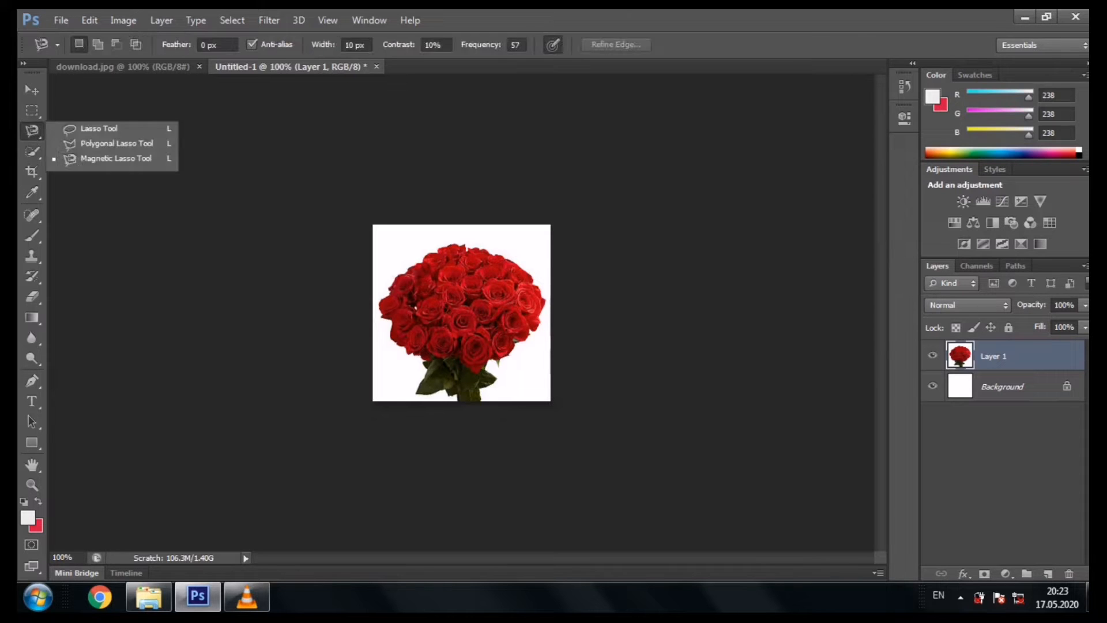
pyautogui.click(32, 151)
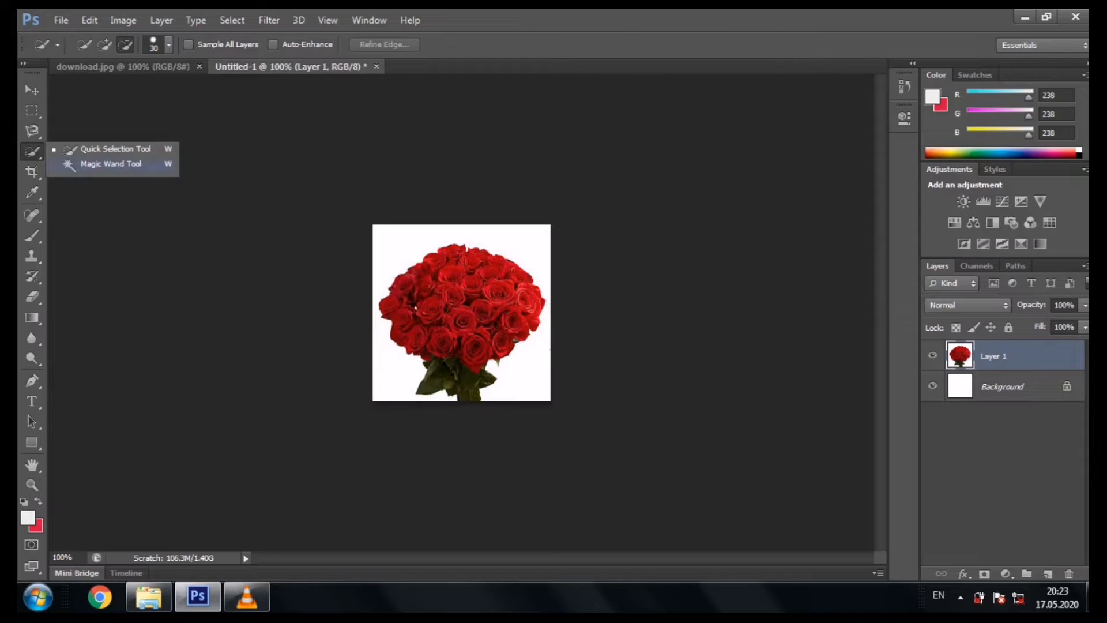
pyautogui.click(105, 164)
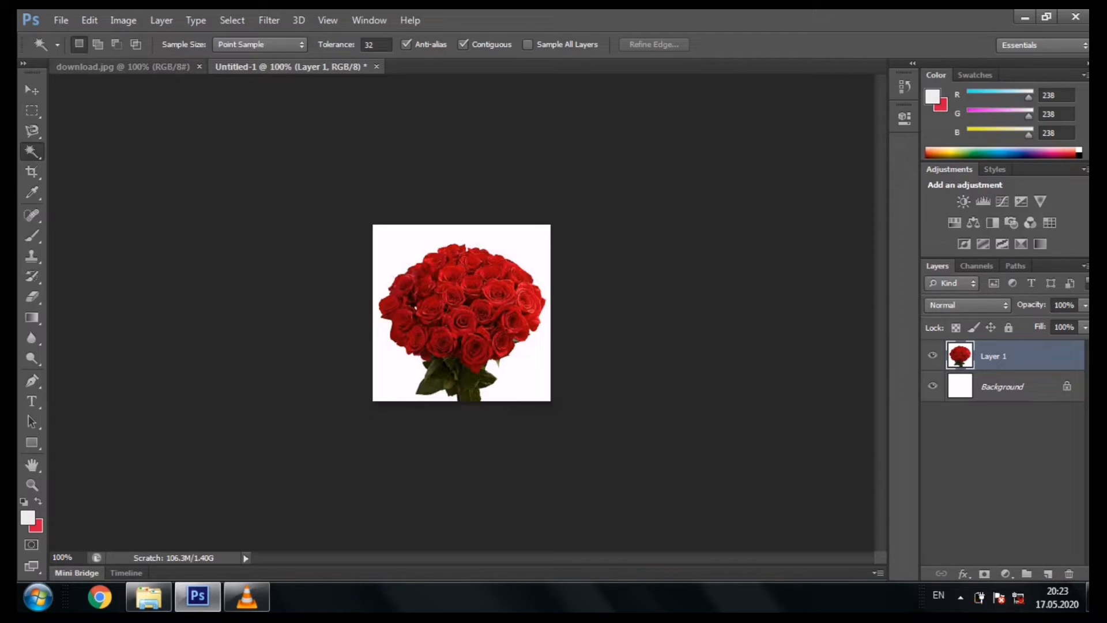
# Open the Chrysanthemum image from Sample Pictures and paste the copied rose bouquet into it.
pyautogui.click(61, 21)
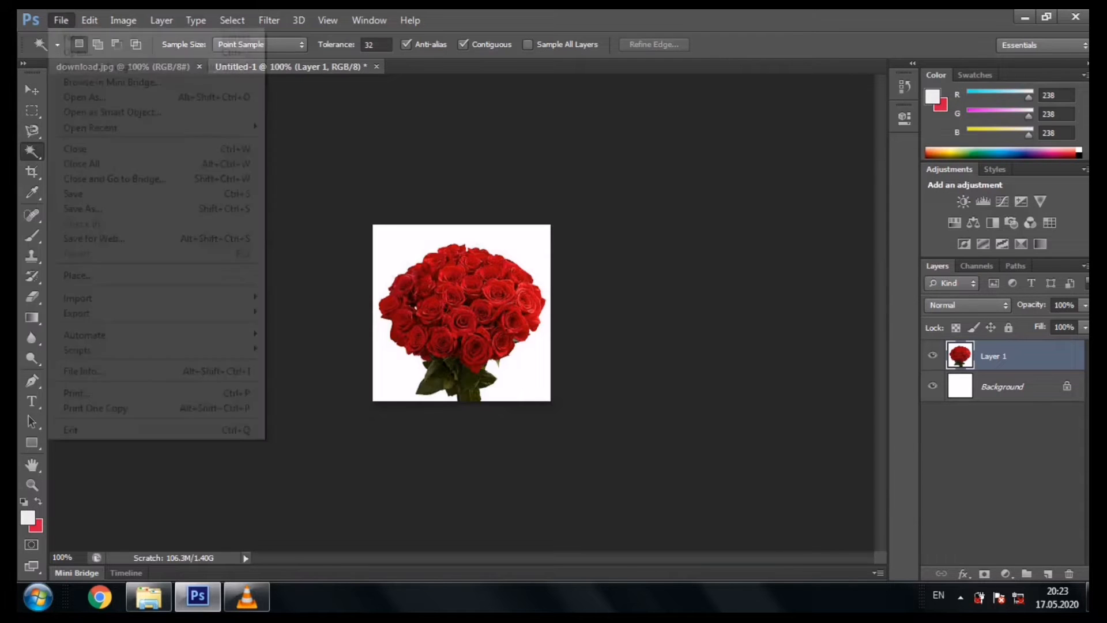
pyautogui.click(79, 51)
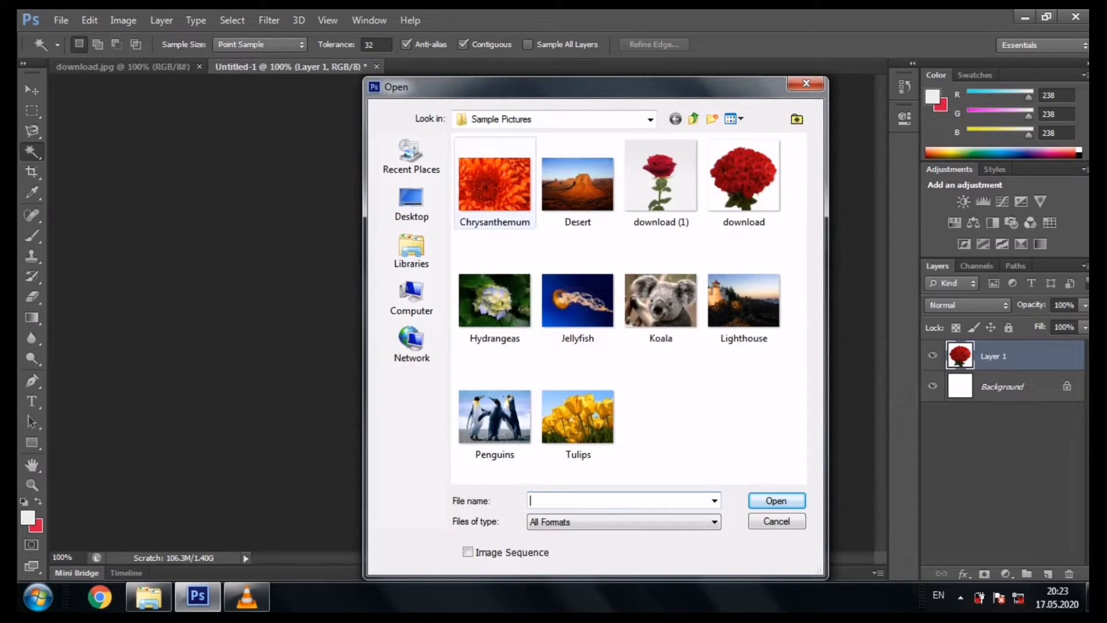
pyautogui.doubleClick(495, 184)
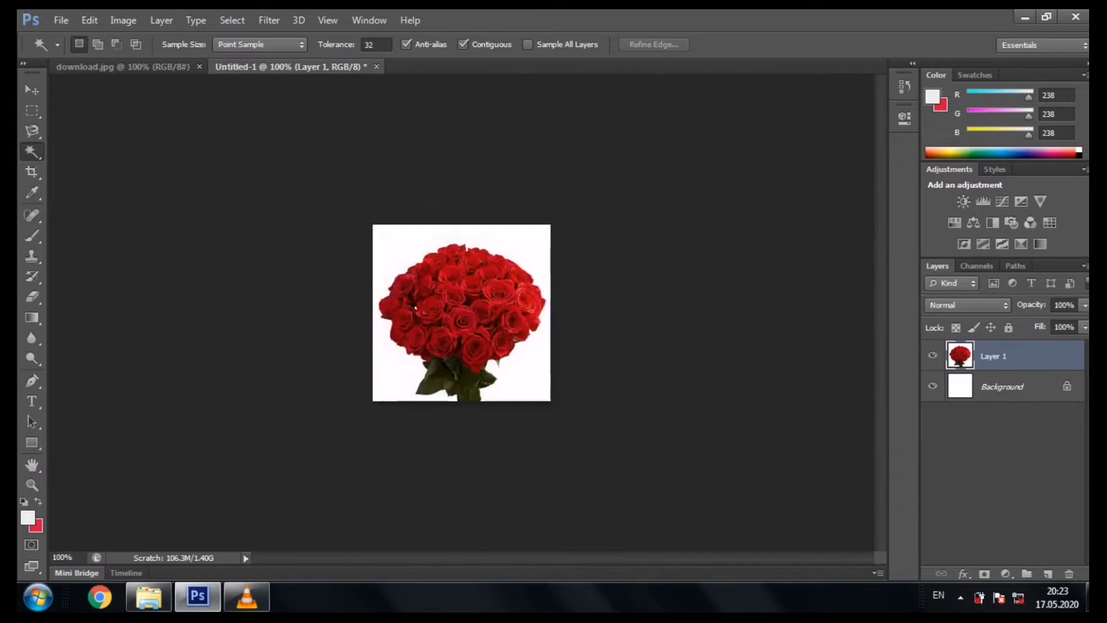
pyautogui.hotkey('ctrl', 'v')
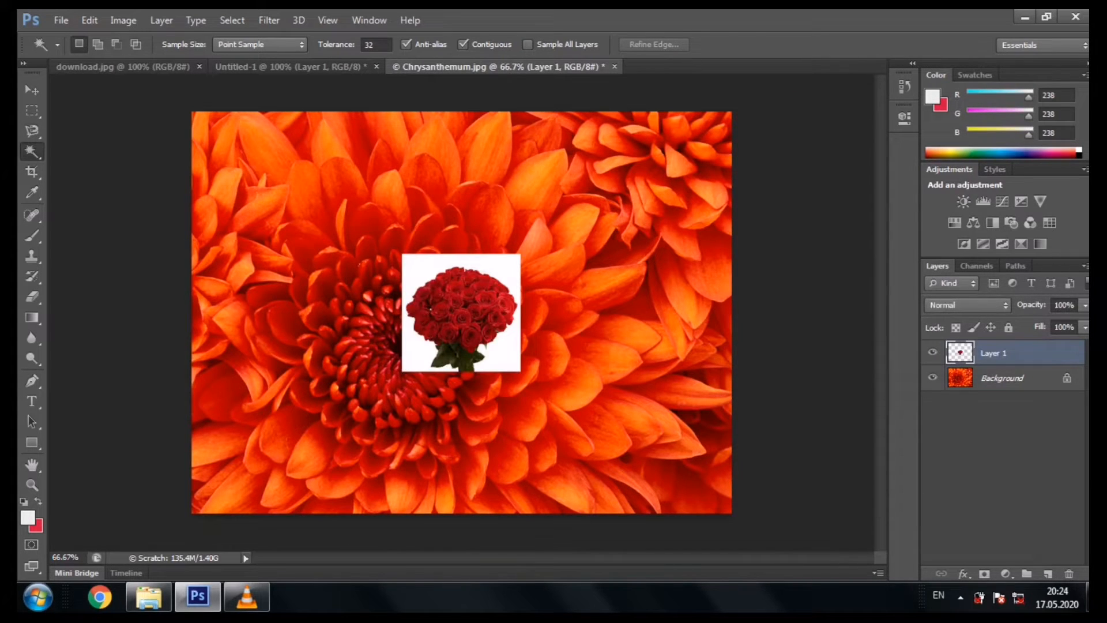
# Enlarge the pasted bouquet to 220% with Free Transform, extending it to the image's lower edge, and apply the transformation.
pyautogui.click(89, 20)
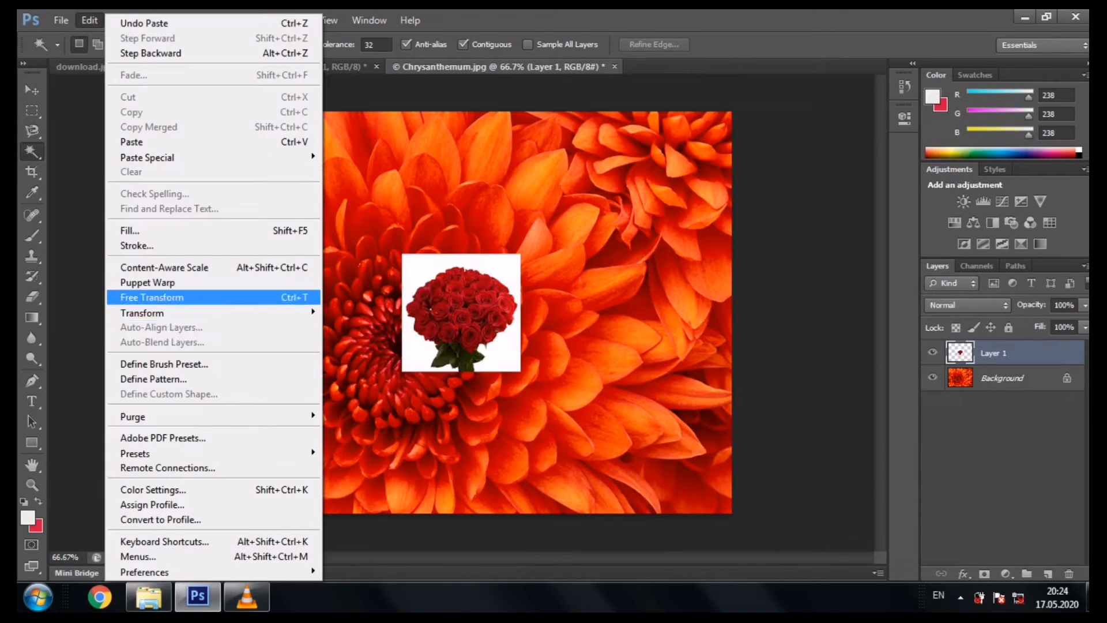
pyautogui.click(152, 297)
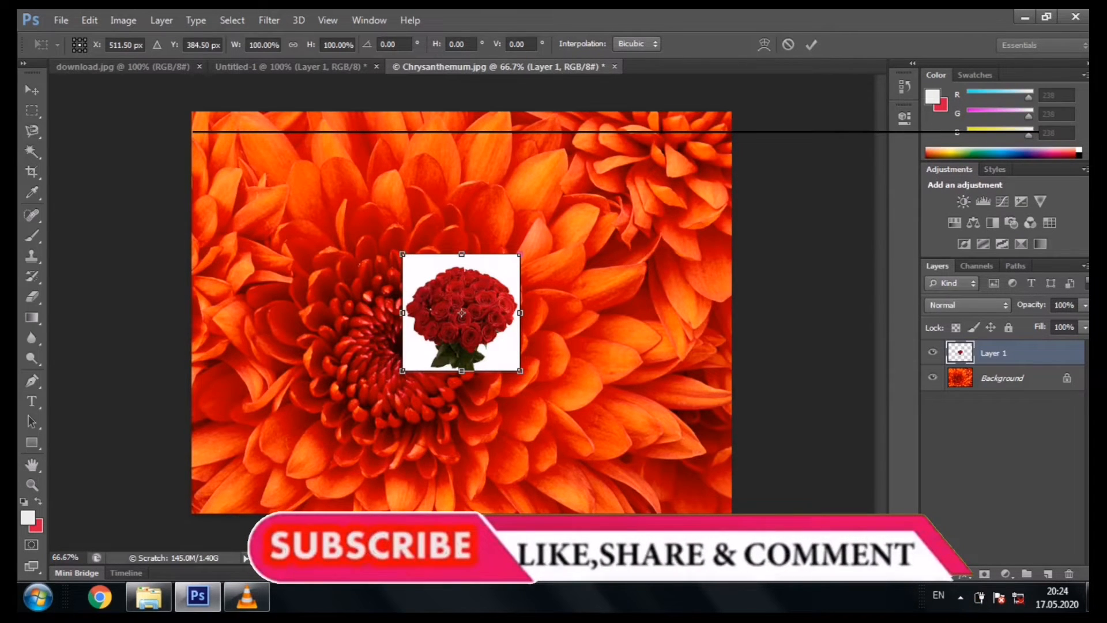
pyautogui.moveTo(520, 371); pyautogui.dragTo(663, 511)
pyautogui.click(32, 90)
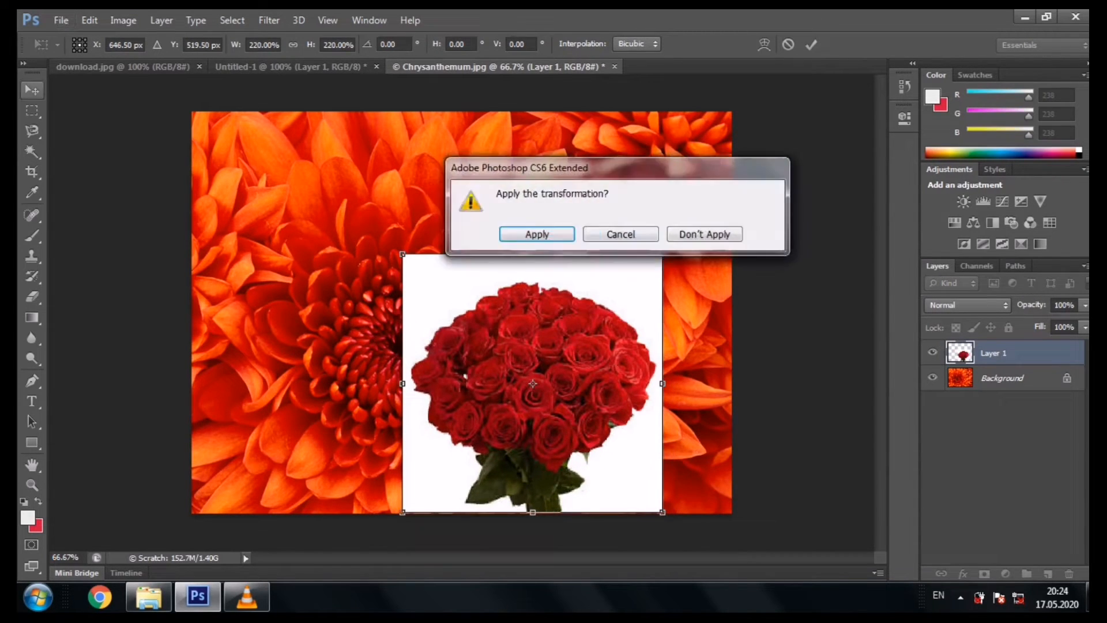
pyautogui.press('Return')
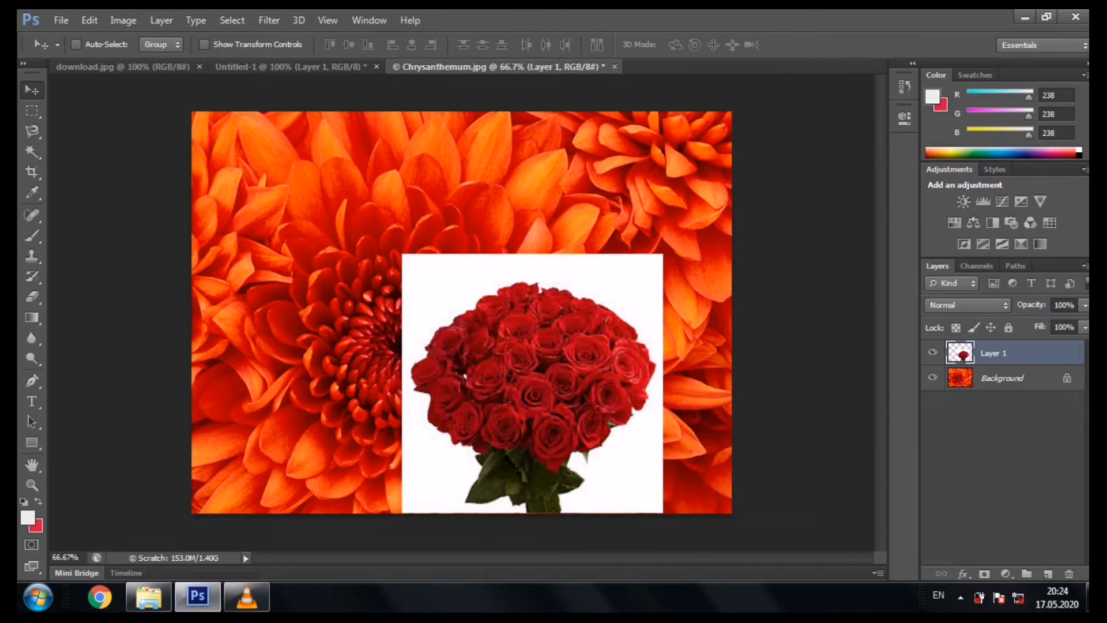
pyautogui.moveTo(503, 286)
pyautogui.mouseDown()
pyautogui.moveTo(503, 306)
pyautogui.moveTo(503, 283)
pyautogui.mouseUp()
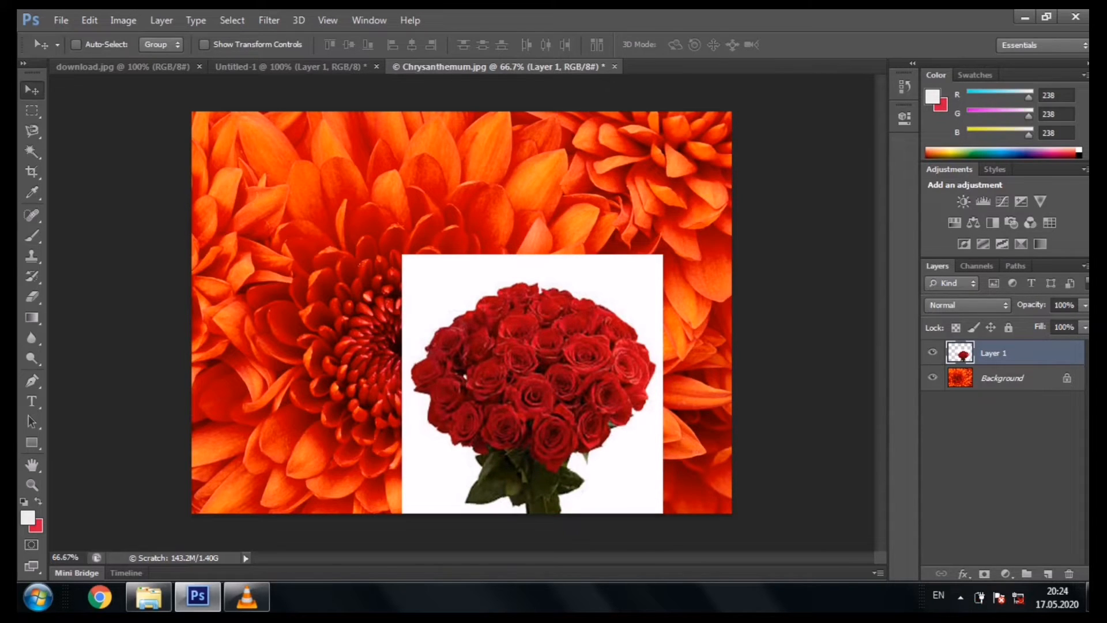
# Delete the white background around the bouquet with a Magic Wand selection and deselect.
pyautogui.click(31, 152)
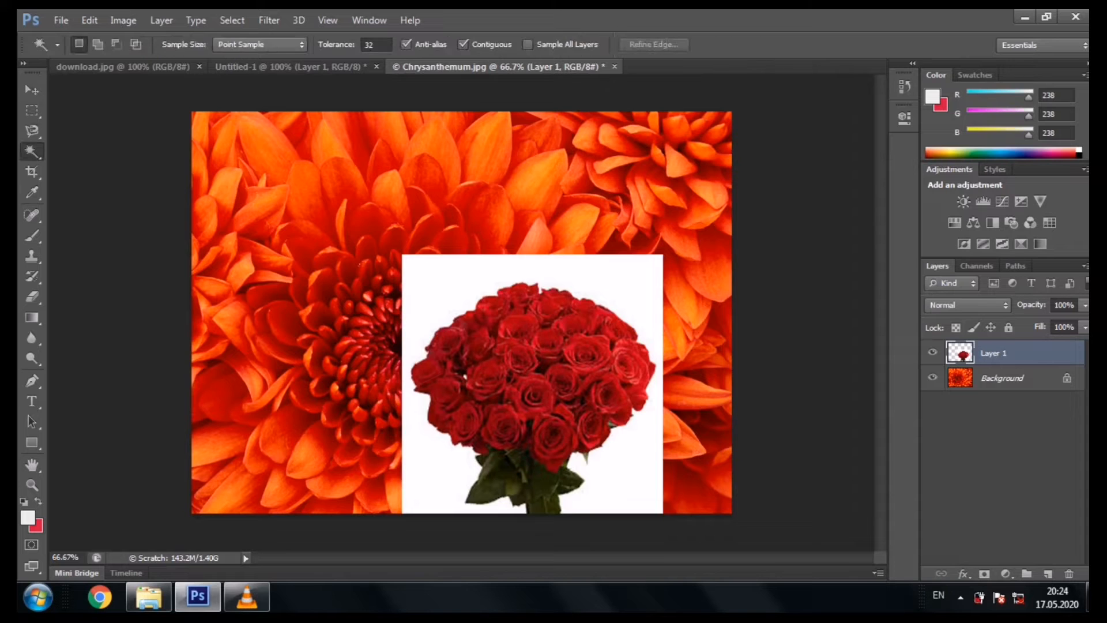
pyautogui.click(420, 276)
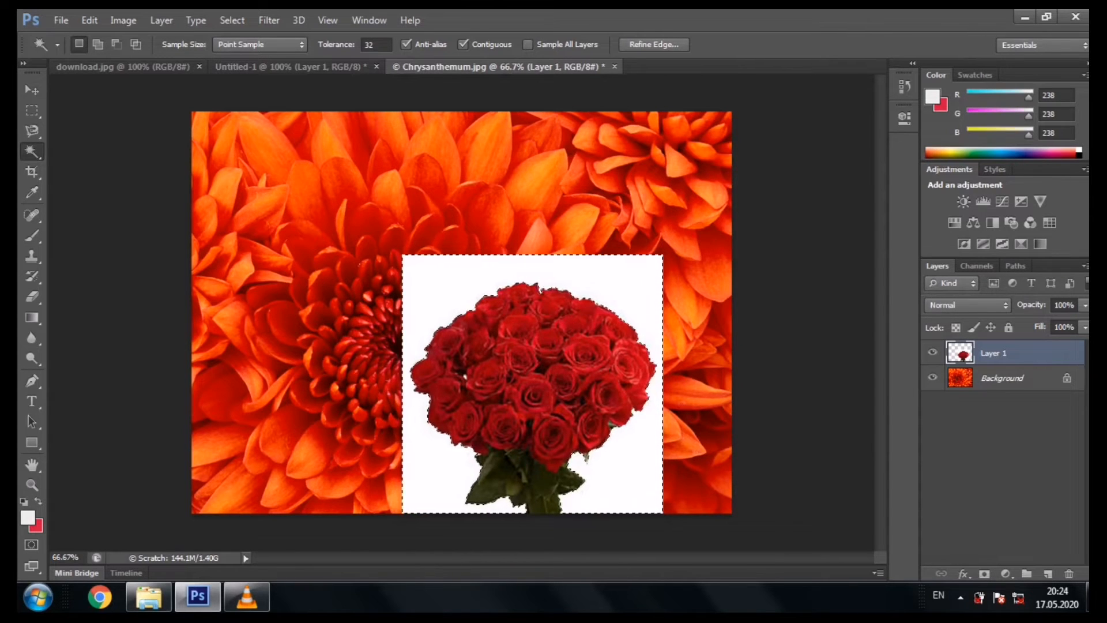
pyautogui.press('Delete')
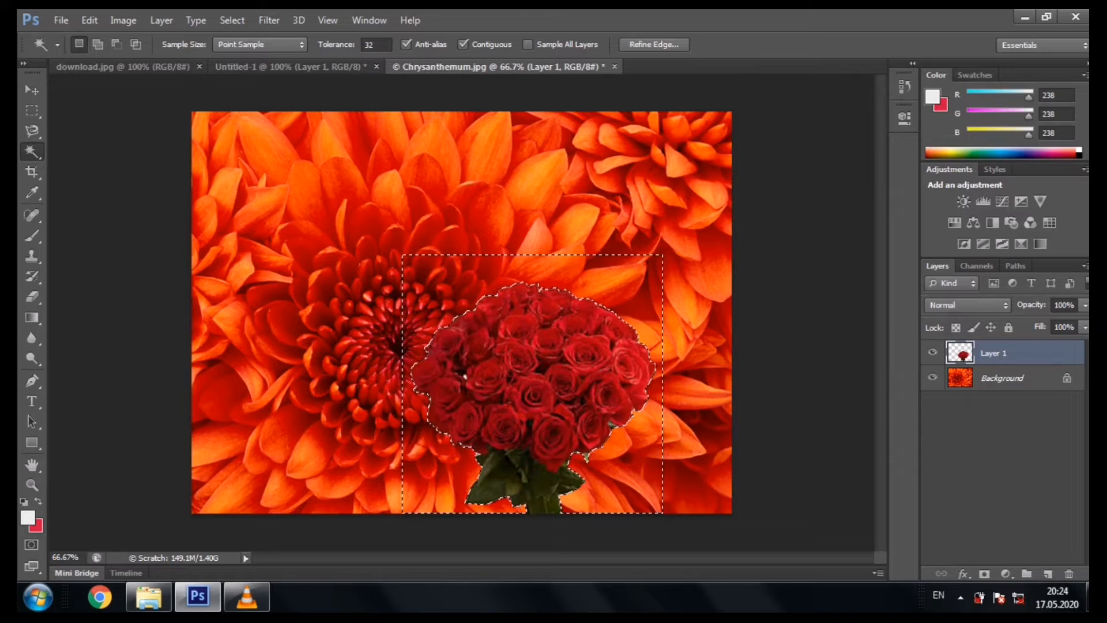
pyautogui.hotkey('ctrl', 'd')
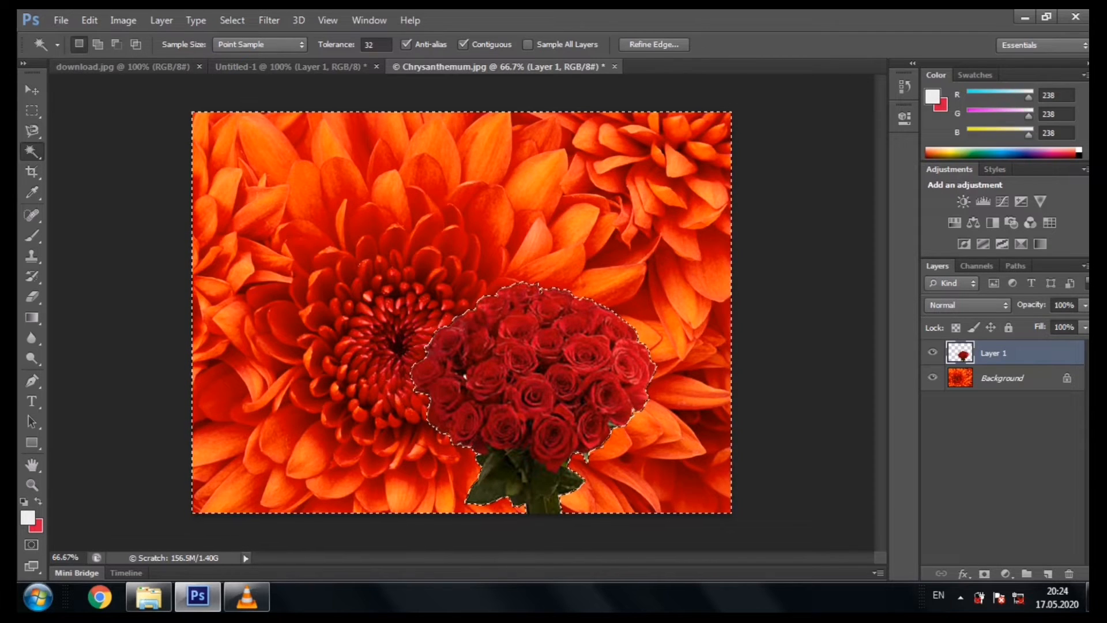
pyautogui.hotkey('ctrl', 'd')
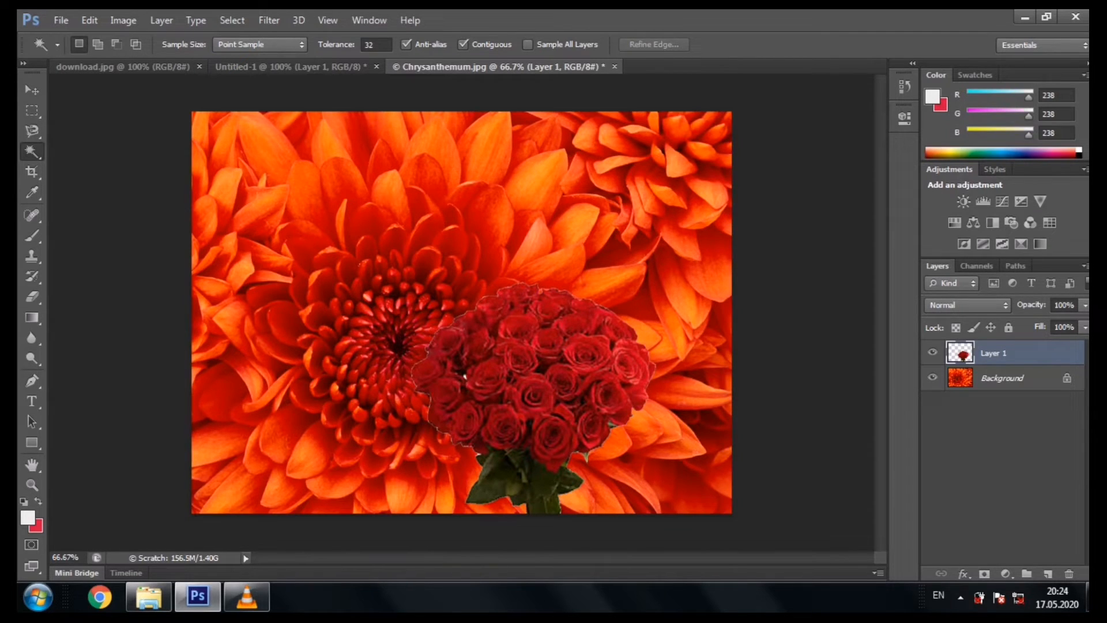
# Select the small white gap between the roses on the bouquet's left side with the Magic Wand.
pyautogui.hotkey('ctrl', '+')
pyautogui.hotkey('ctrl', '+')
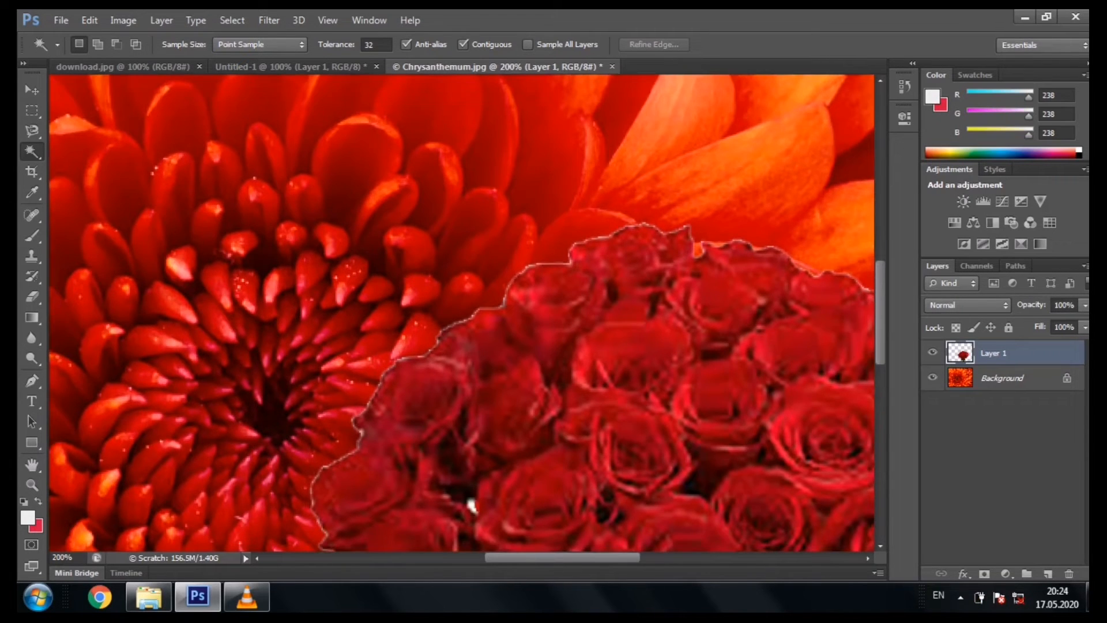
pyautogui.moveTo(471, 505); pyautogui.dragTo(471, 456)
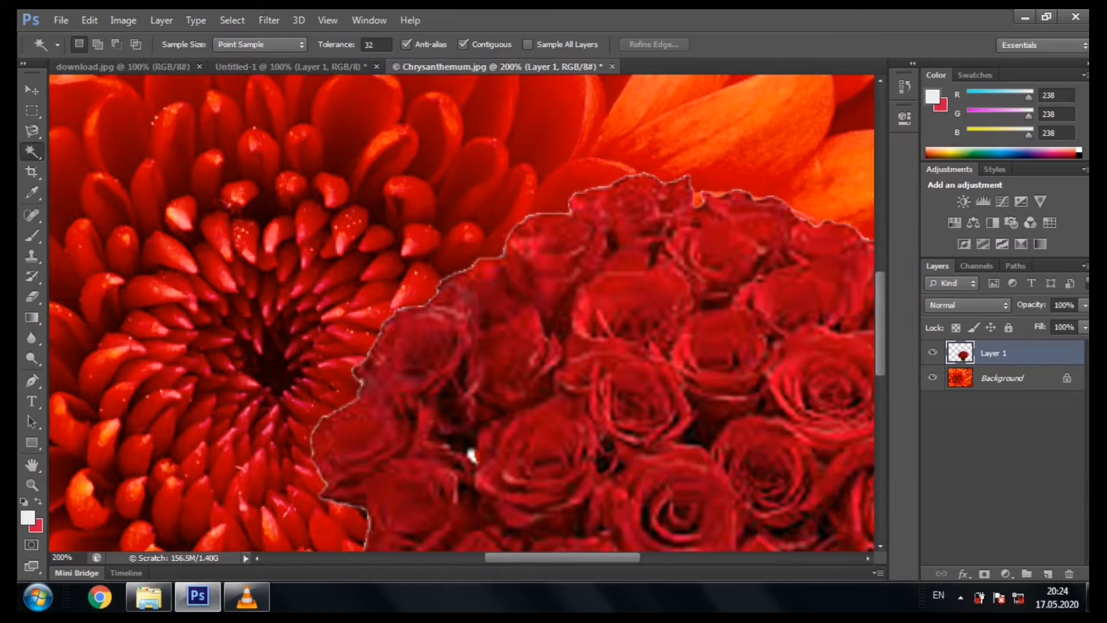
pyautogui.click(472, 455)
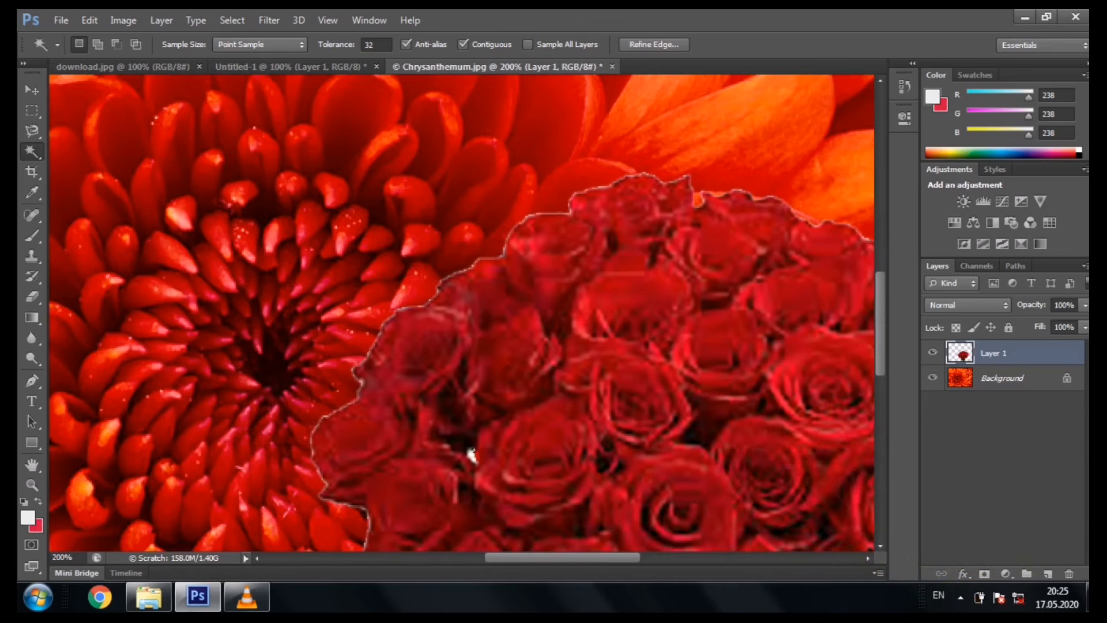
# Move the cut-out bouquet left so it covers the lower part of the chrysanthemum's center.
pyautogui.hotkey('ctrl', '-')
pyautogui.hotkey('ctrl', '-')
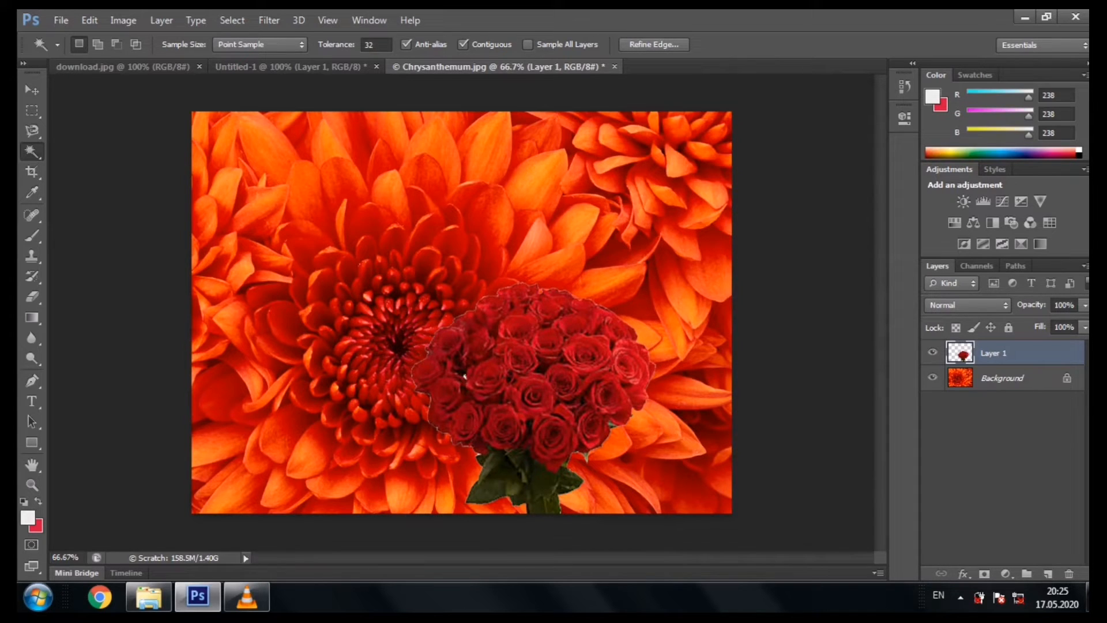
pyautogui.press('v')
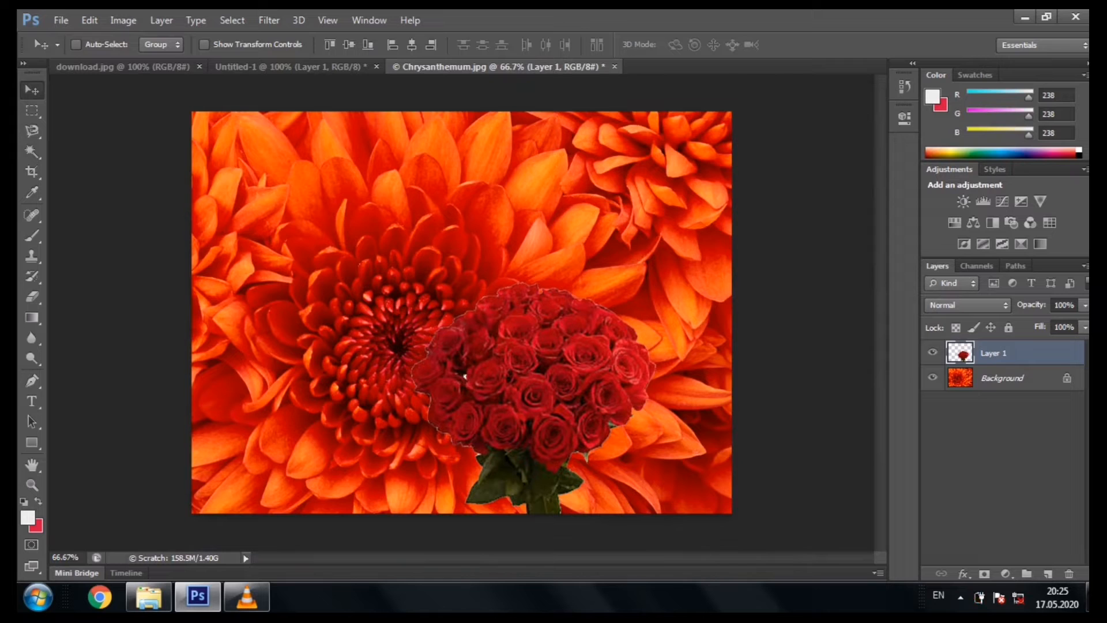
pyautogui.moveTo(464, 376); pyautogui.dragTo(289, 376)
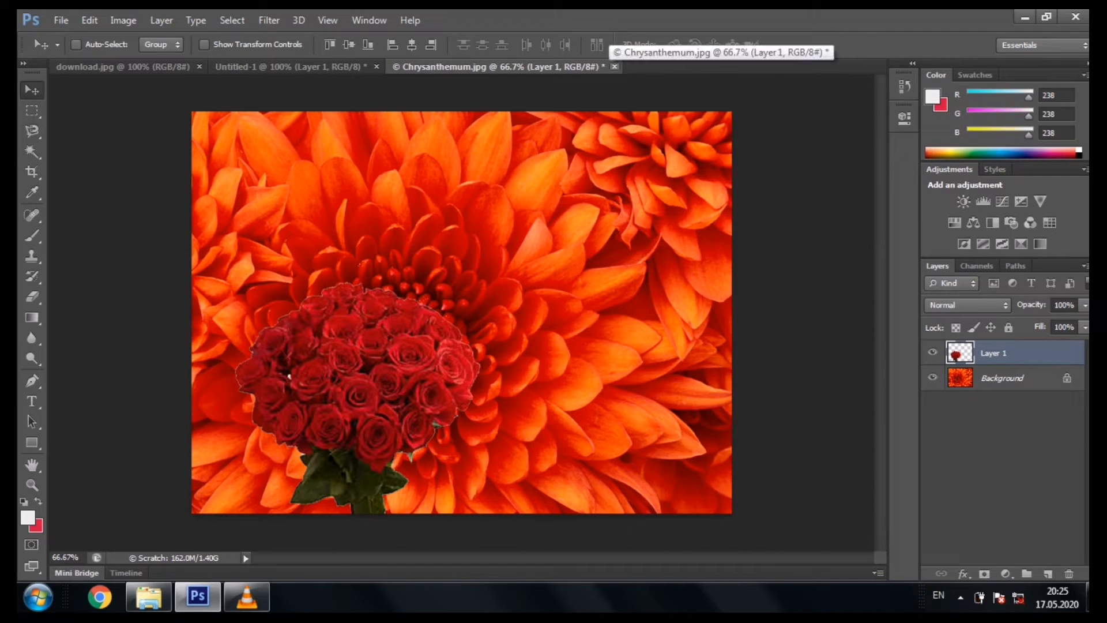
# Close the Chrysanthemum and Untitled-1 documents without saving, along with the download image.
pyautogui.click(614, 66)
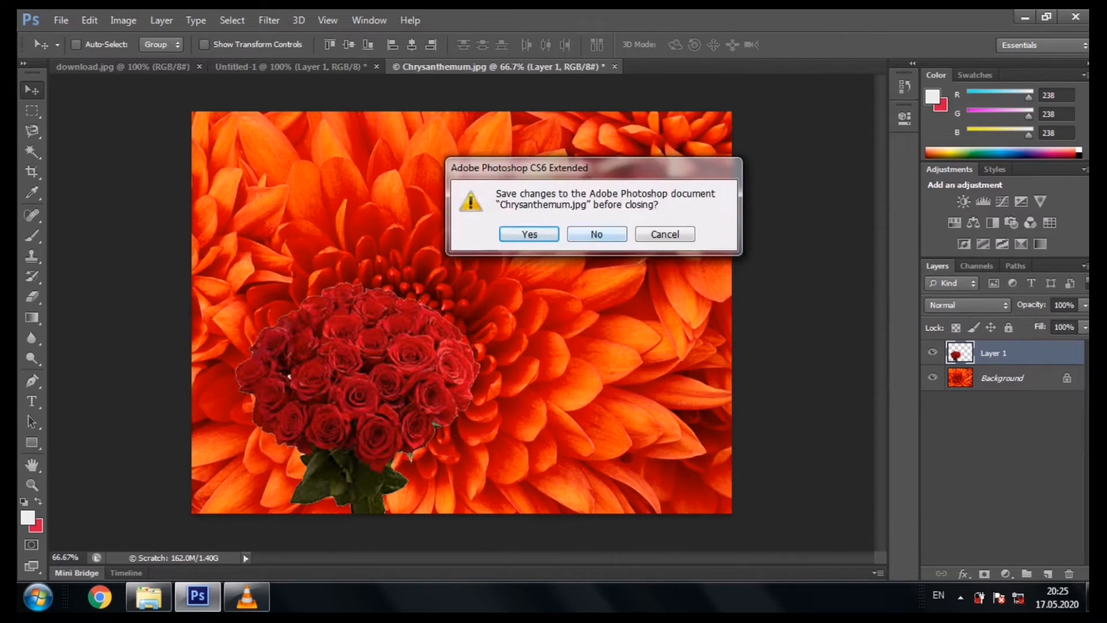
pyautogui.click(596, 234)
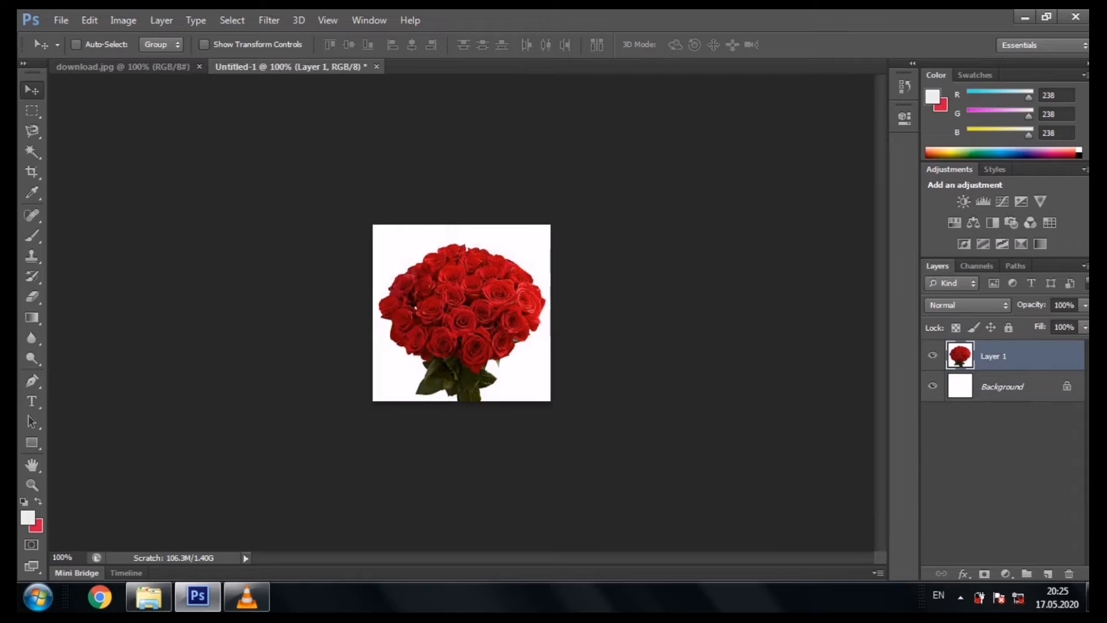
pyautogui.click(376, 66)
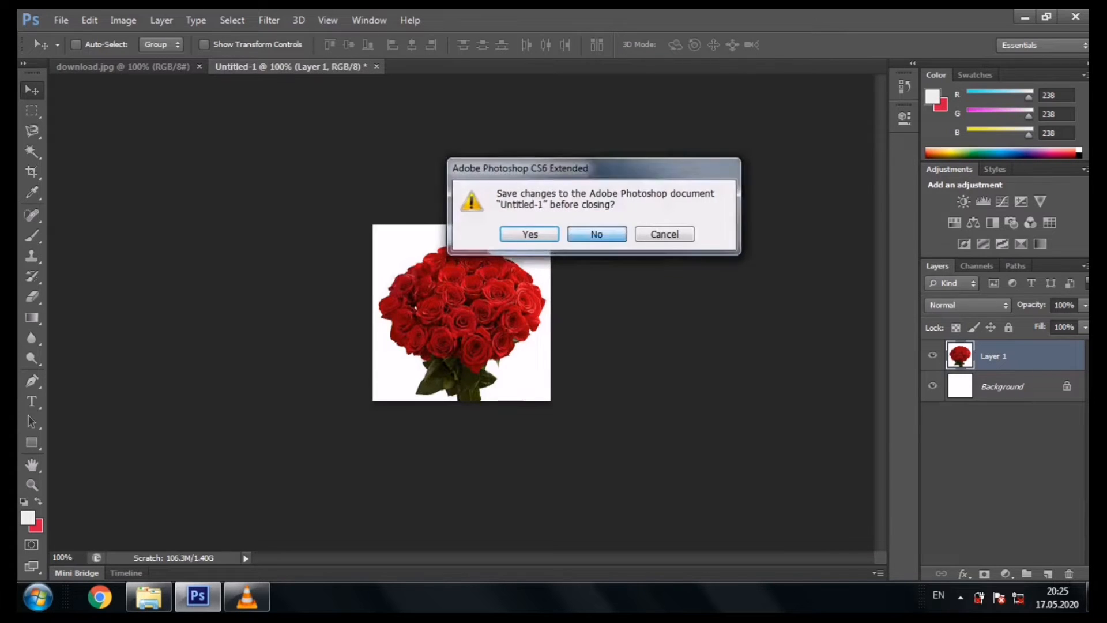
pyautogui.click(597, 234)
pyautogui.click(199, 66)
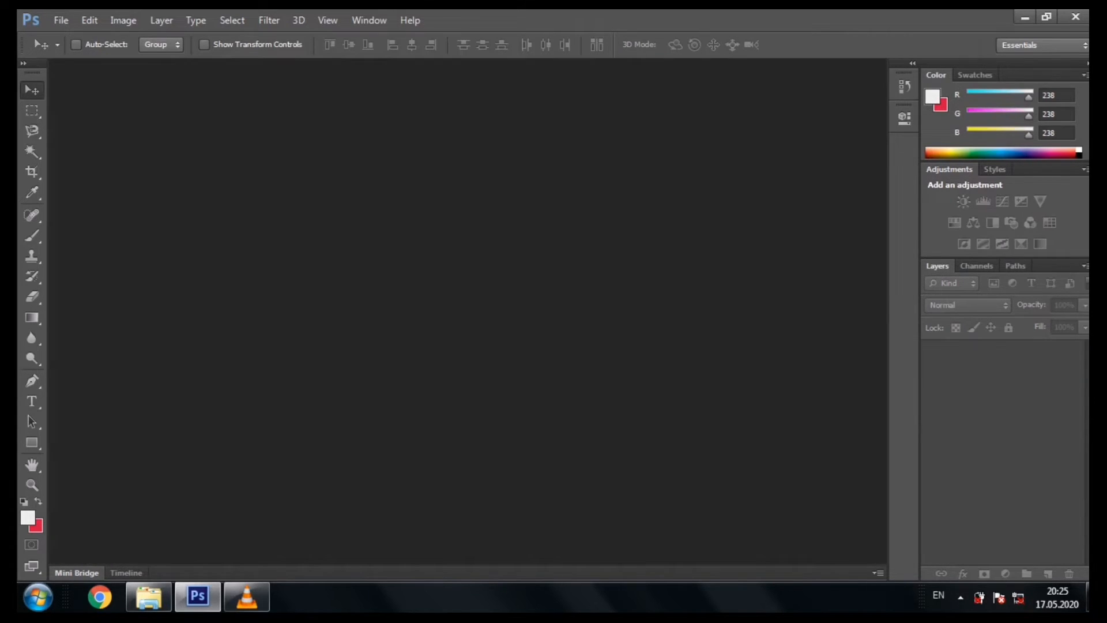
# Open the Jellyfish image from the Sample Pictures folder.
pyautogui.click(61, 20)
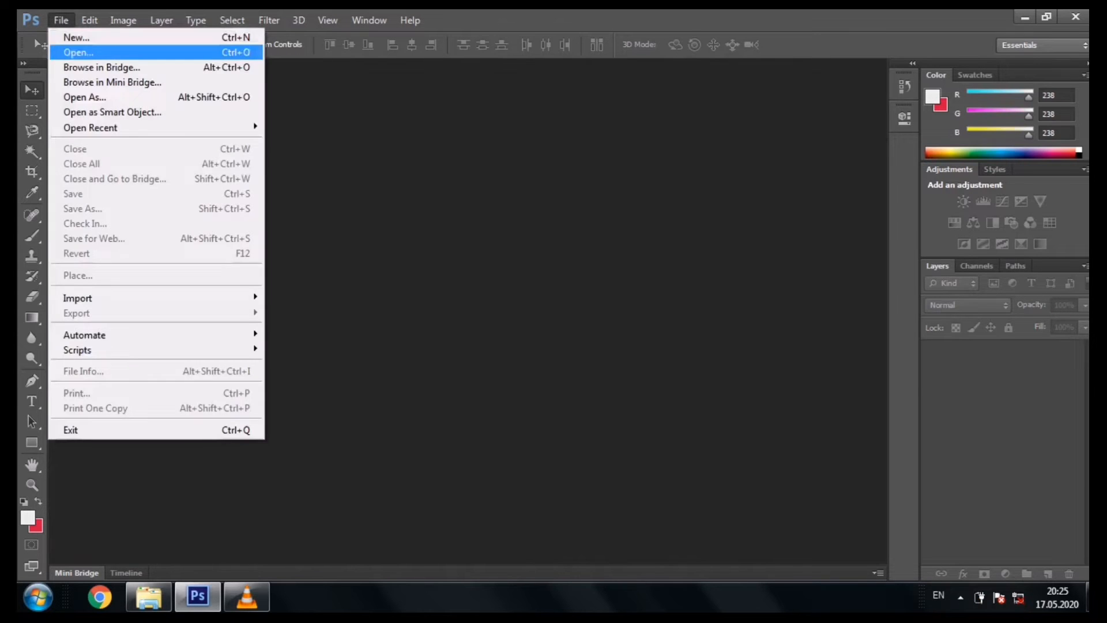
pyautogui.click(78, 52)
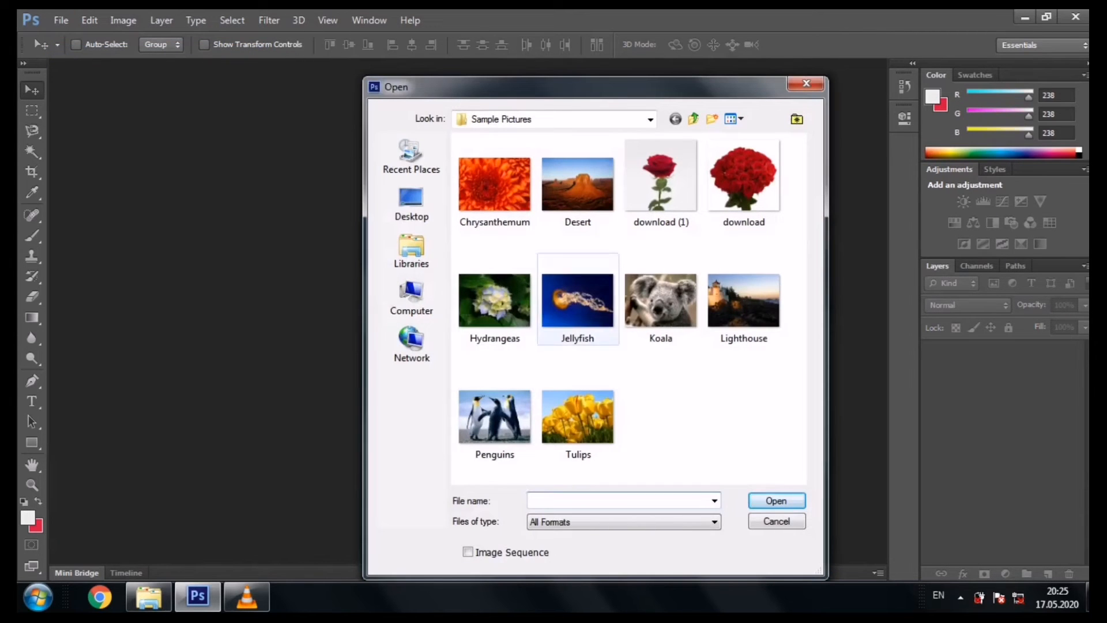
pyautogui.doubleClick(578, 299)
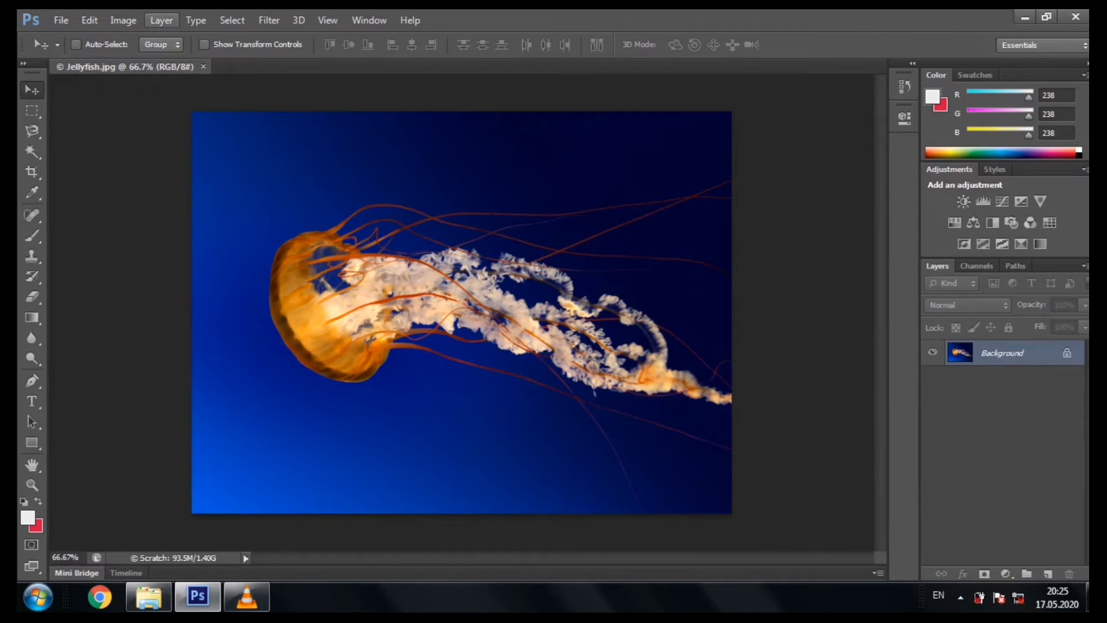
# Start a Color Range selection on the jellyfish image, sampling the orange at the lower part of the bell.
pyautogui.click(232, 20)
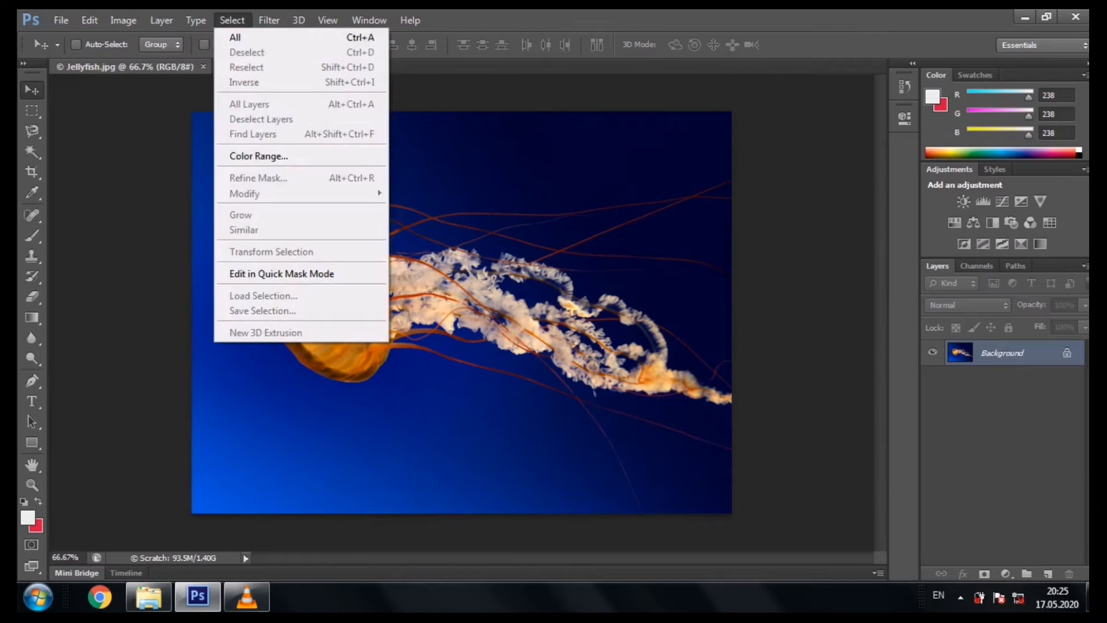
pyautogui.click(256, 155)
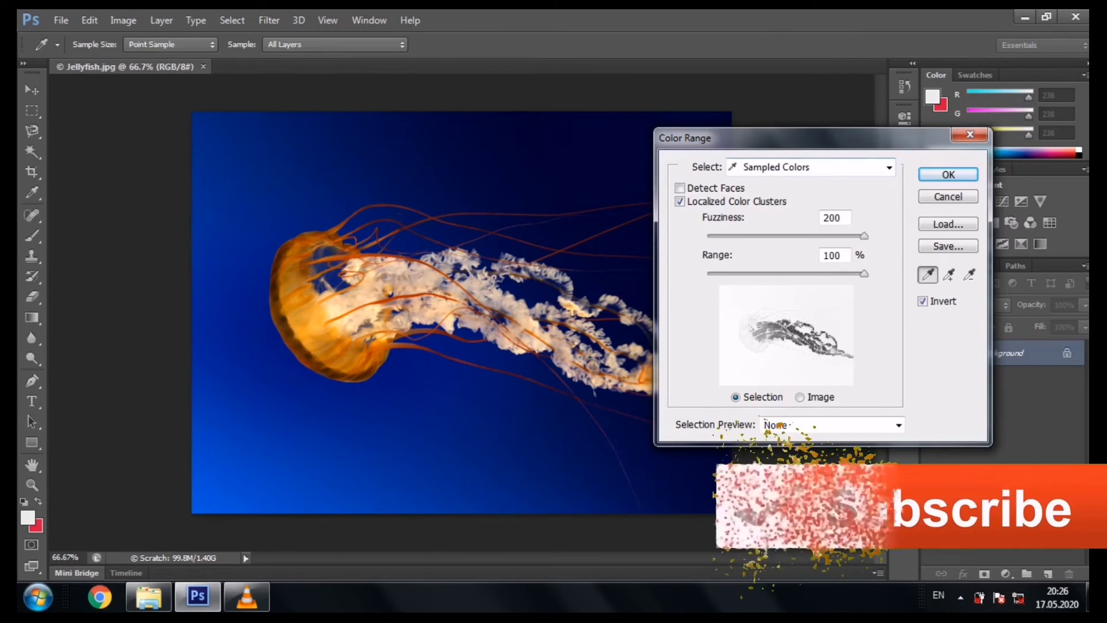
pyautogui.click(889, 167)
pyautogui.click(889, 168)
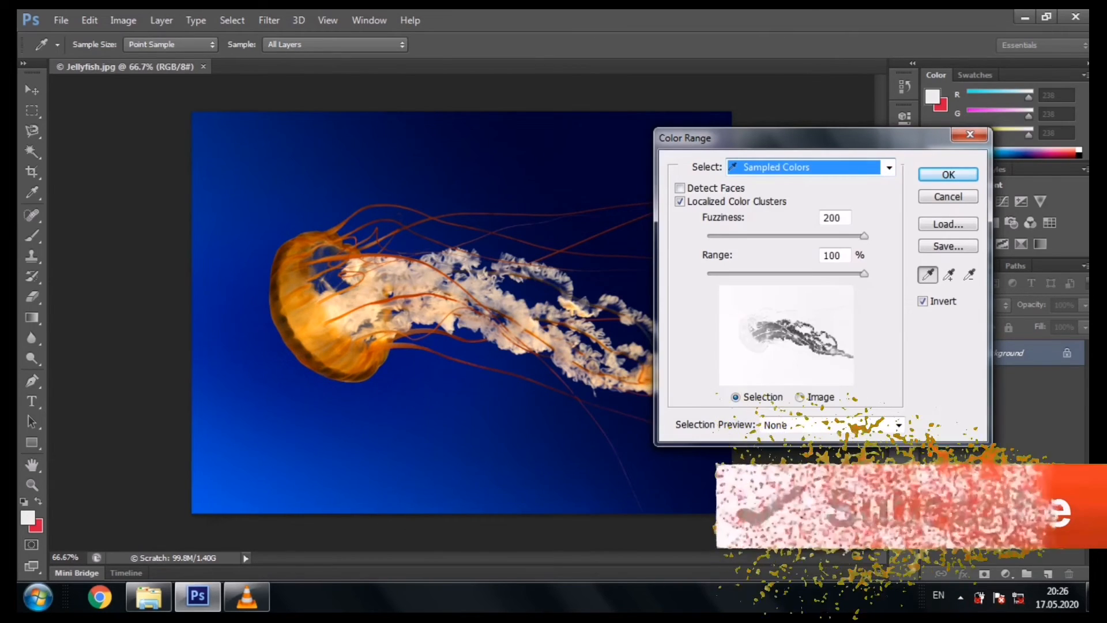
pyautogui.press('ctrl')
pyautogui.press('ctrl')
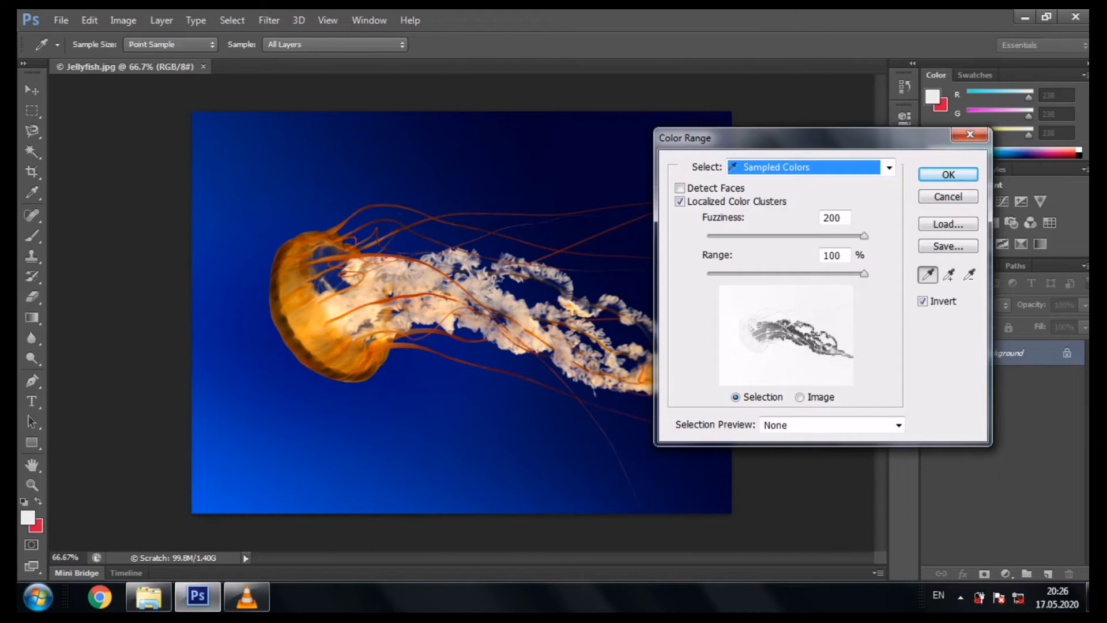
pyautogui.click(345, 360)
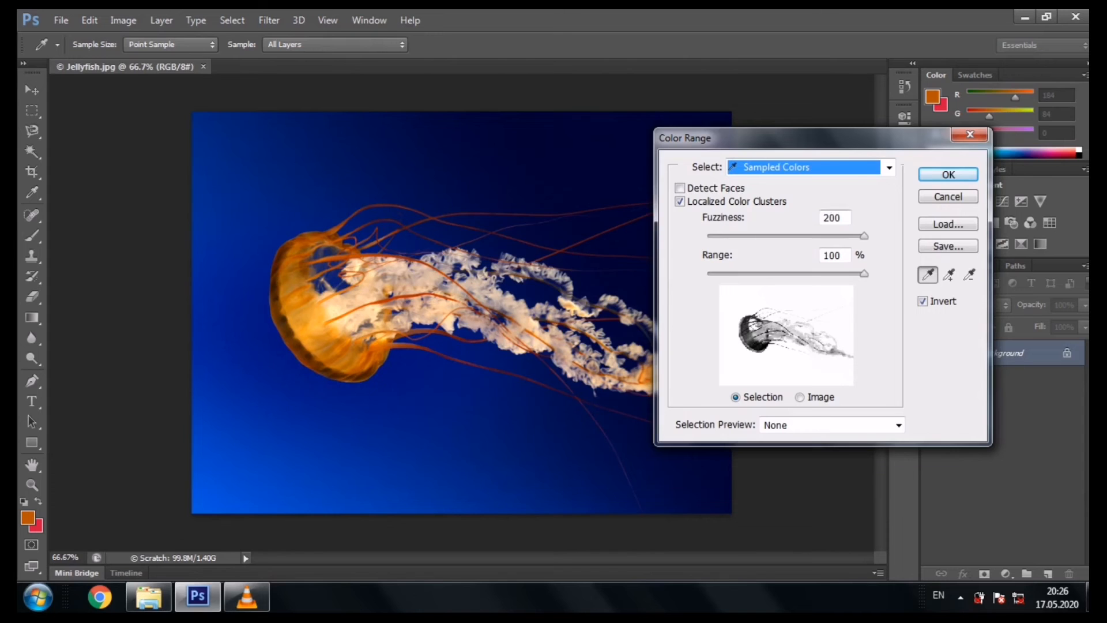
# Set the Color Range fuzziness to 100 and apply the selection.
pyautogui.moveTo(844, 218); pyautogui.dragTo(823, 218)
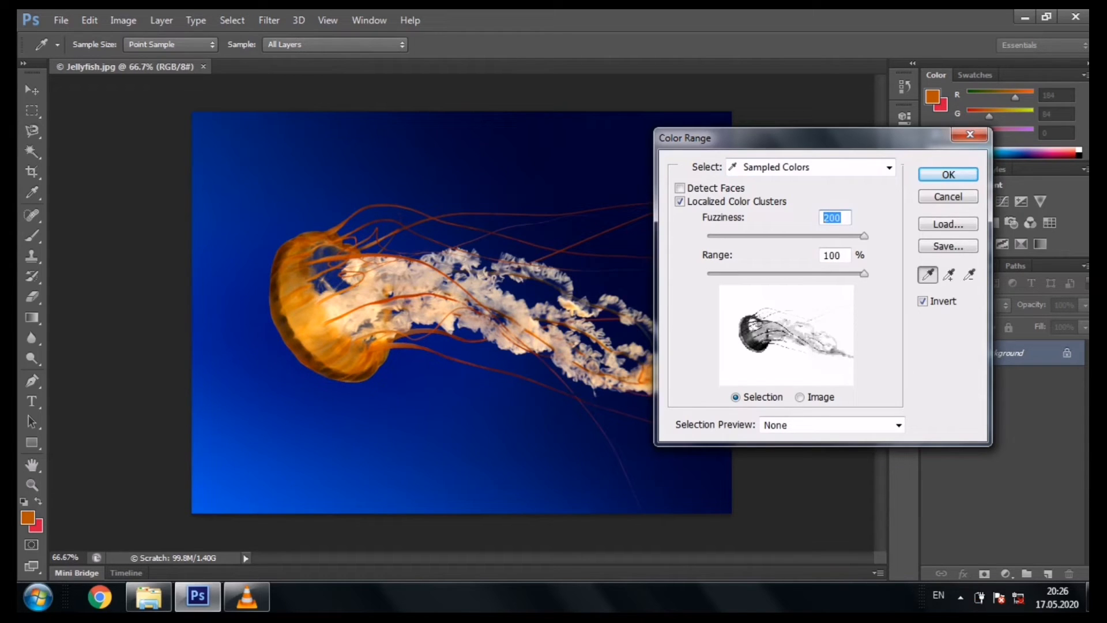
pyautogui.write('100')
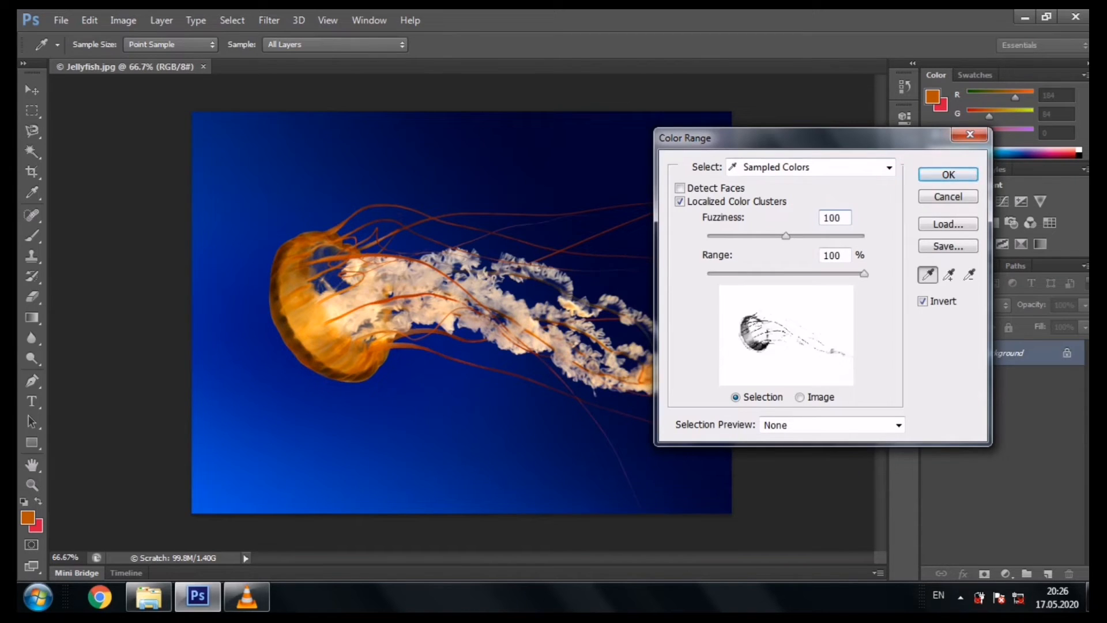
pyautogui.press('ctrl')
pyautogui.press('Return')
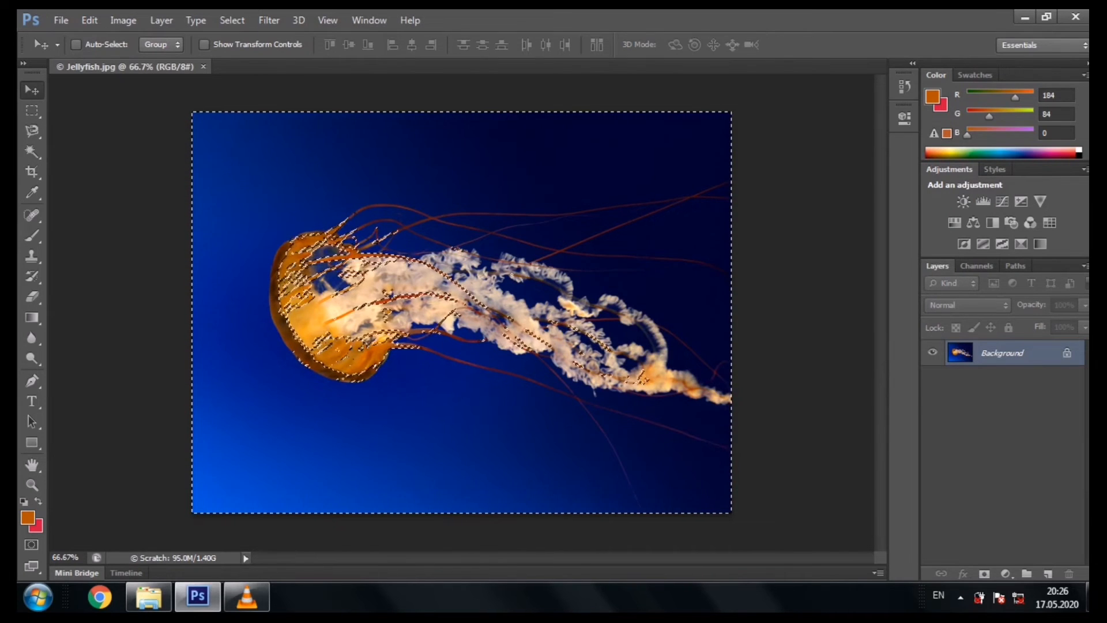
# Replace the selection with a Color Range selection sampled from the dark blue background above the tentacles.
pyautogui.hotkey('ctrl', 'd')
pyautogui.press('m')
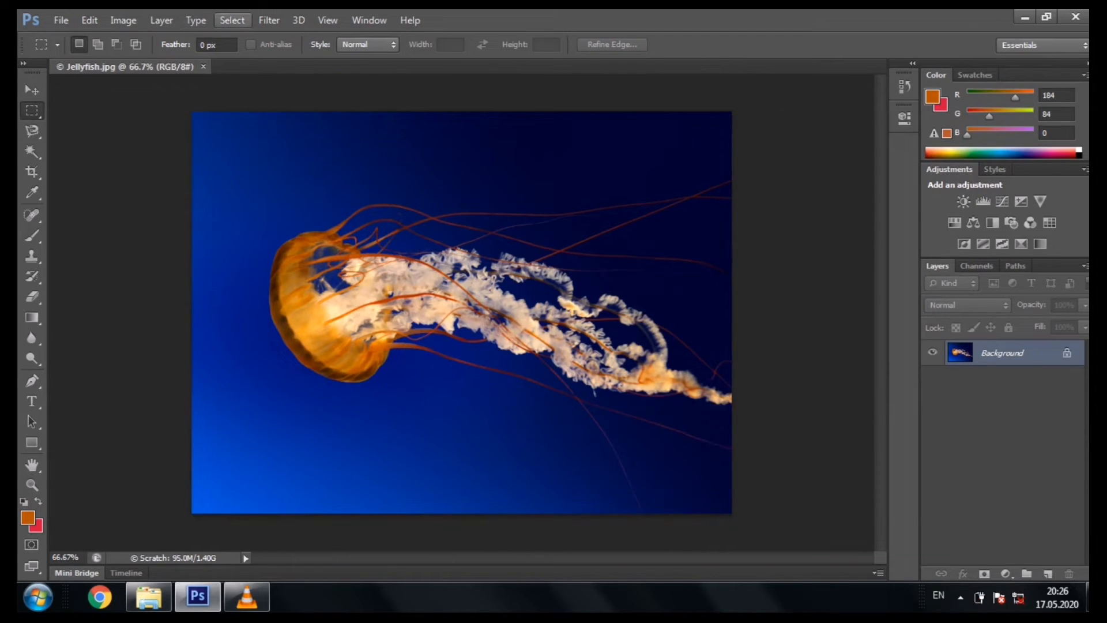
pyautogui.click(231, 20)
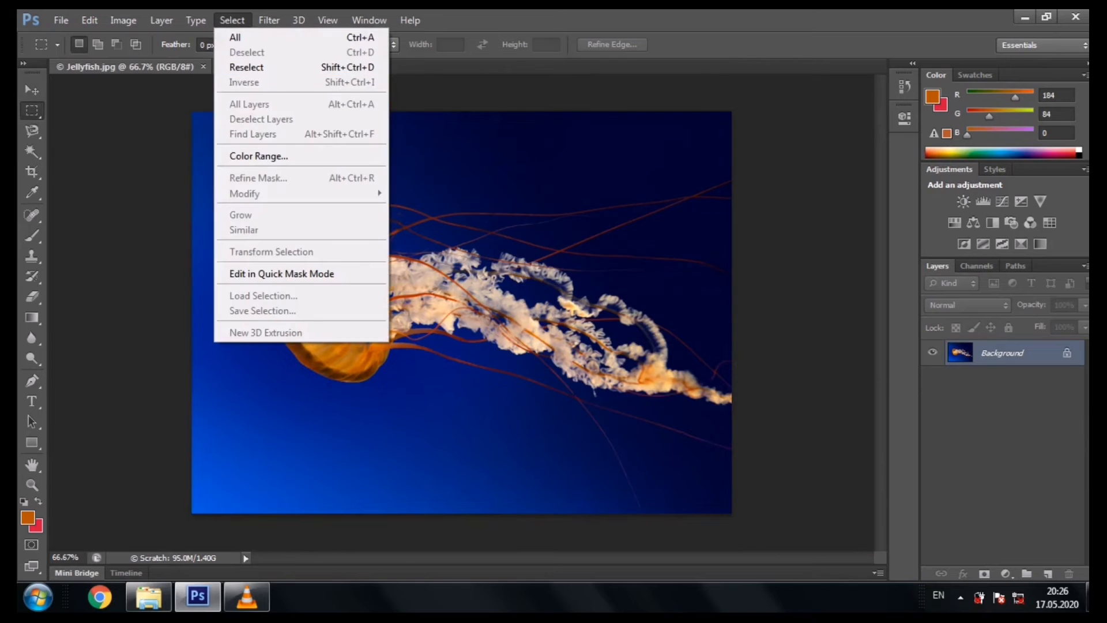
pyautogui.click(257, 156)
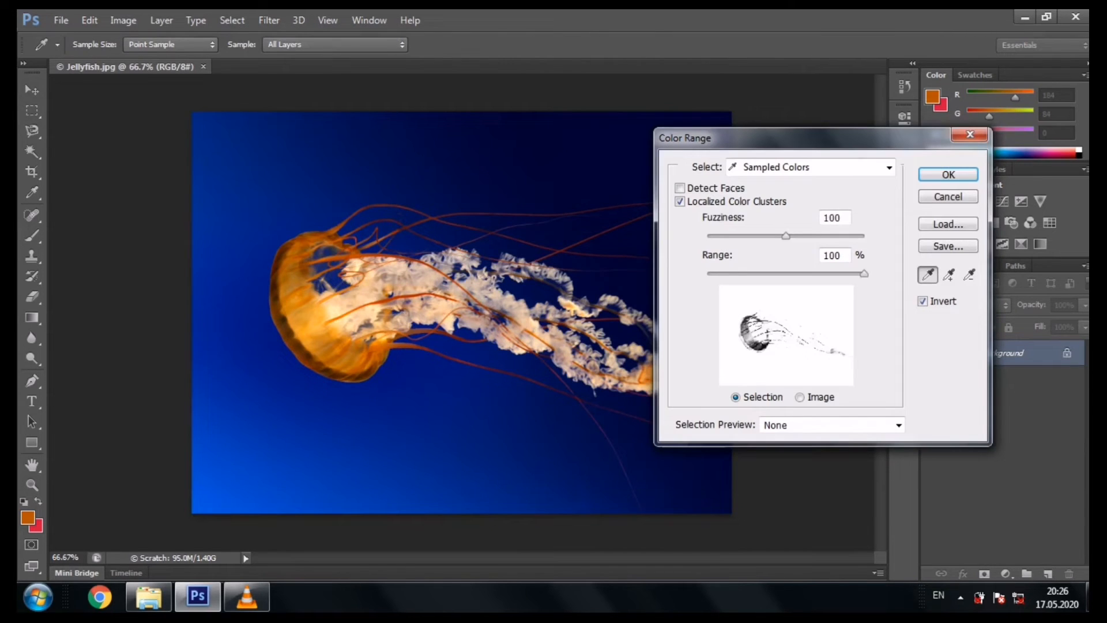
pyautogui.click(890, 167)
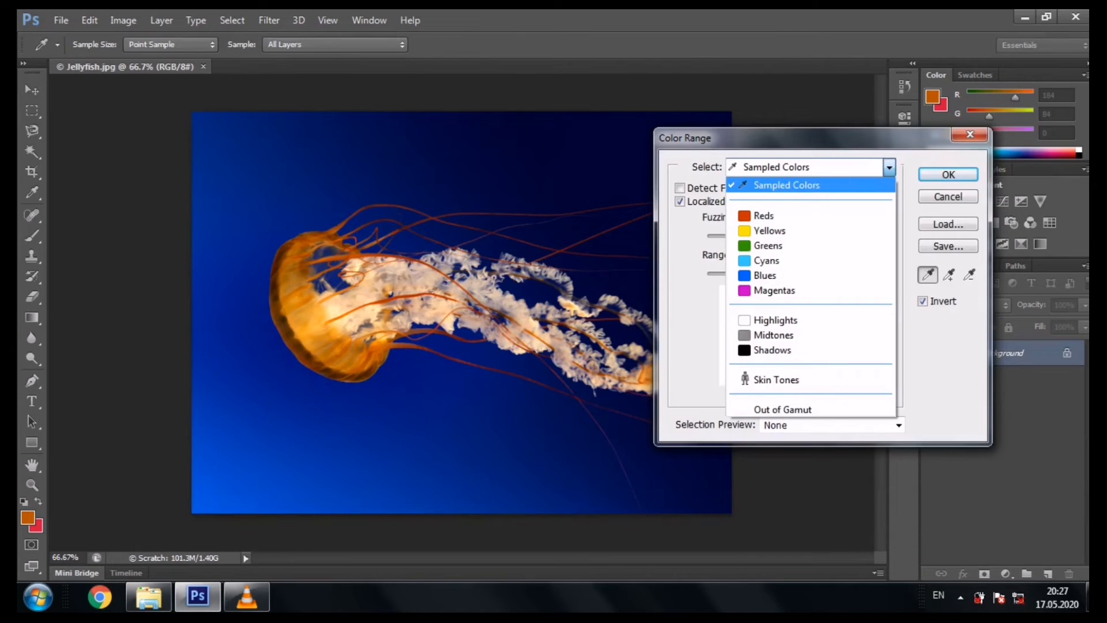
pyautogui.press('Escape')
pyautogui.click(599, 167)
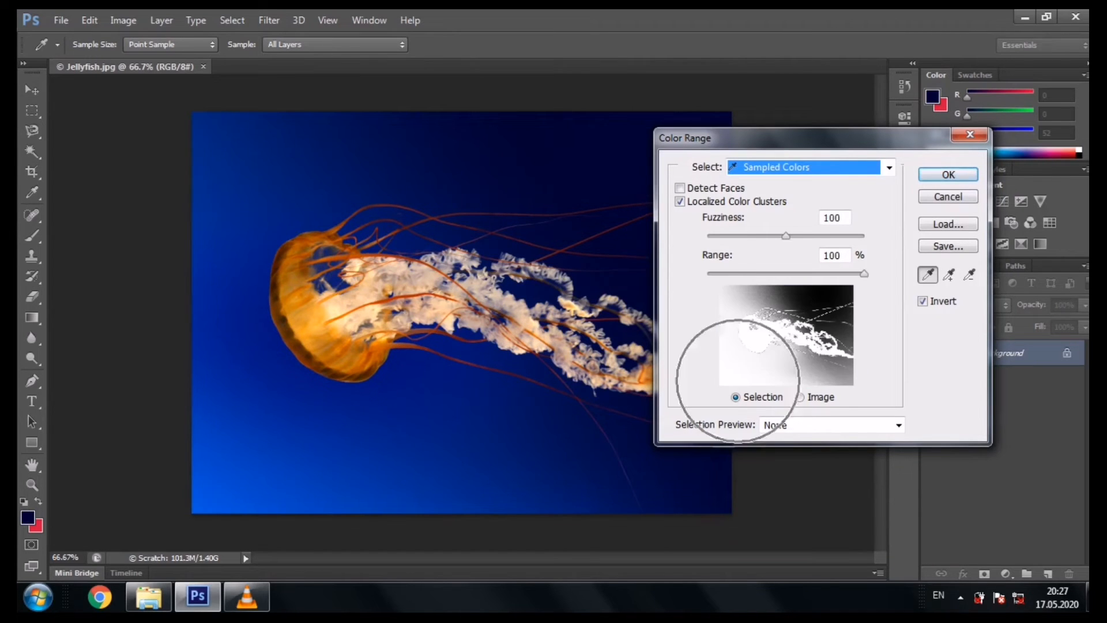
pyautogui.press('Return')
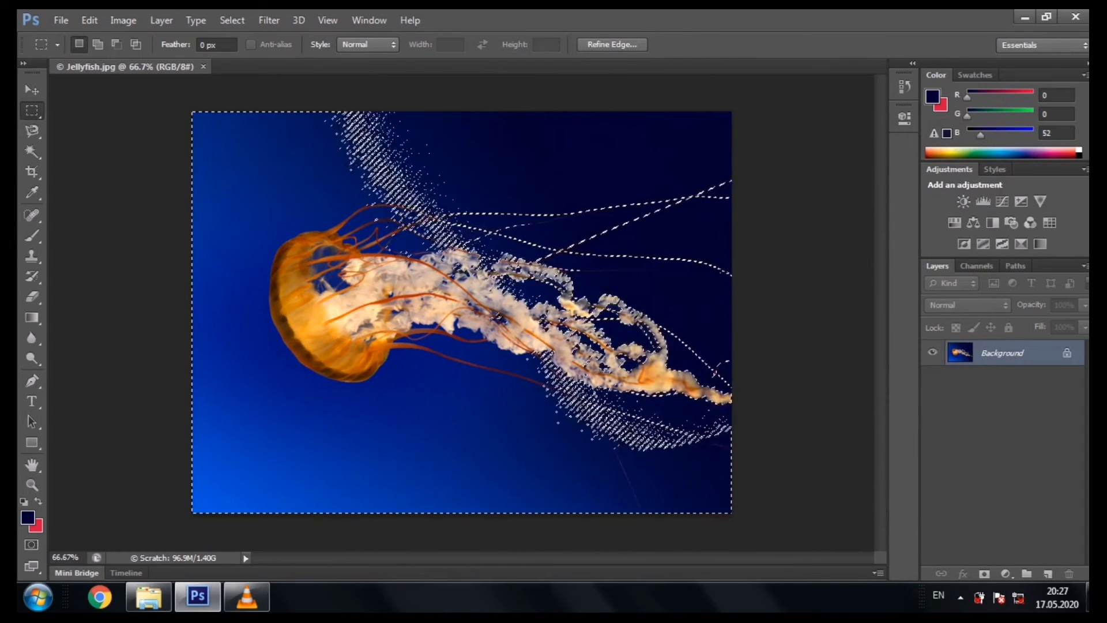
# Open the Tulips image from the Sample Pictures folder.
pyautogui.click(61, 20)
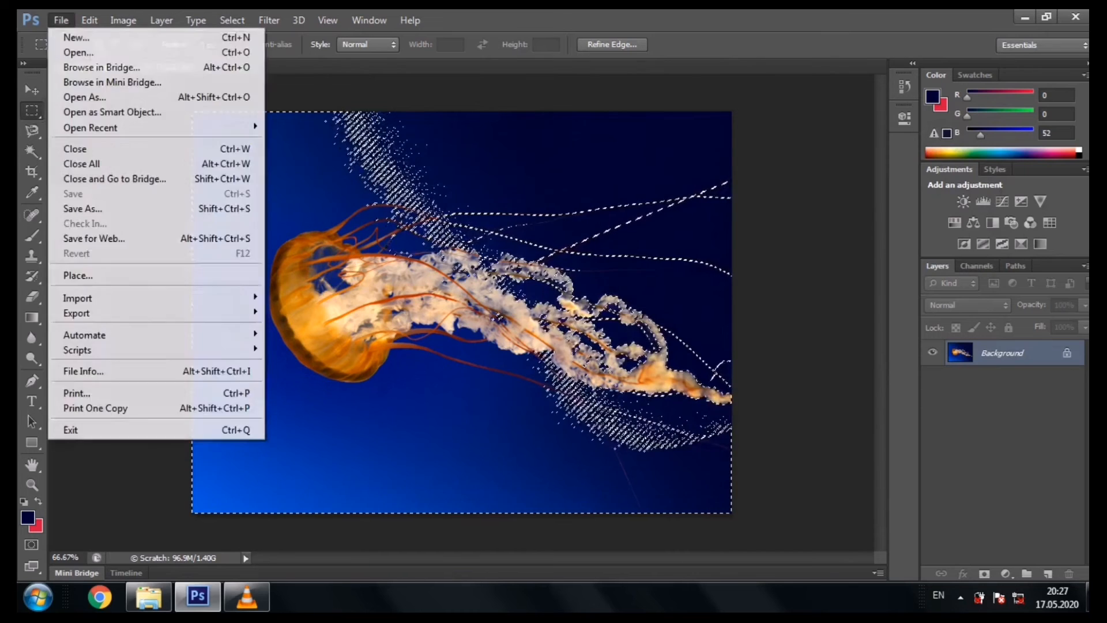
pyautogui.click(82, 52)
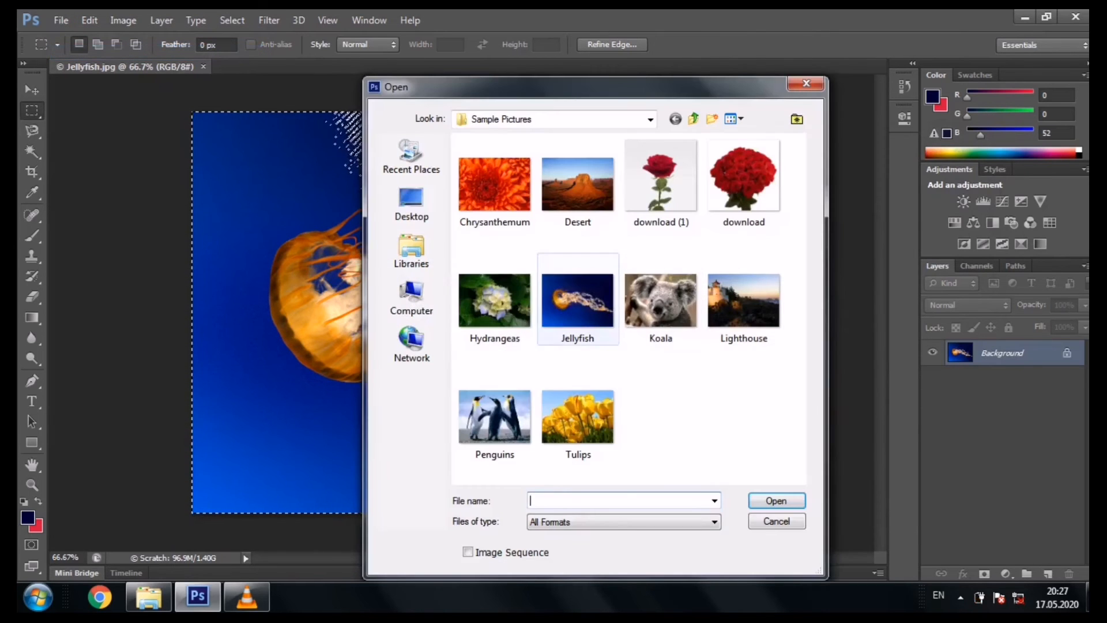
pyautogui.click(578, 415)
pyautogui.doubleClick(578, 415)
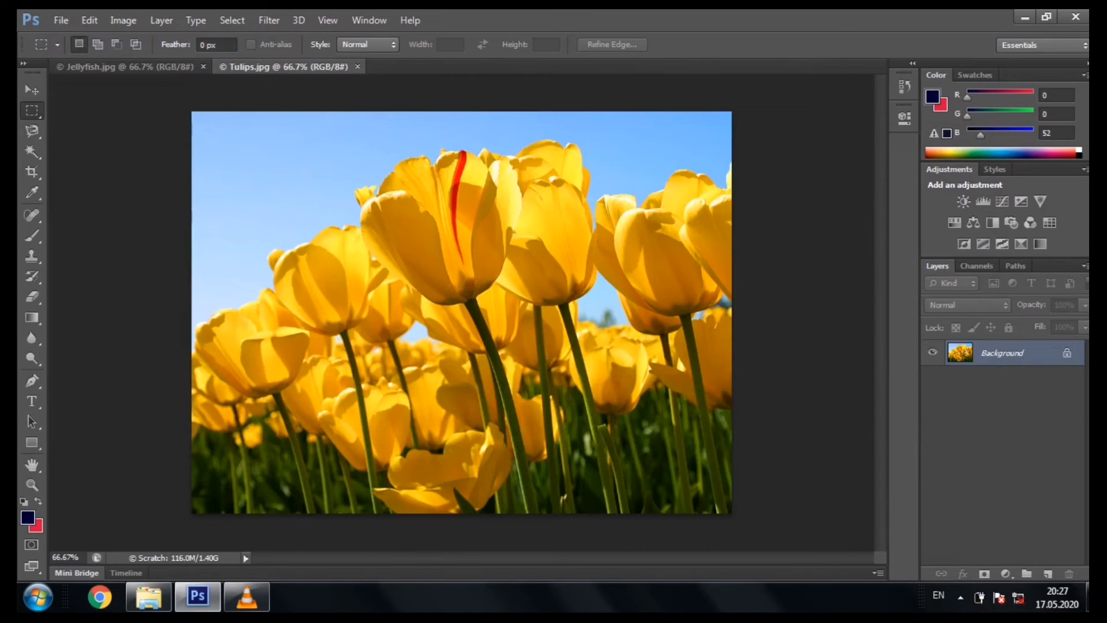
# Make a Color Range selection sampled from the yellow tulip right of the red-striped one, and deselect it.
pyautogui.click(232, 20)
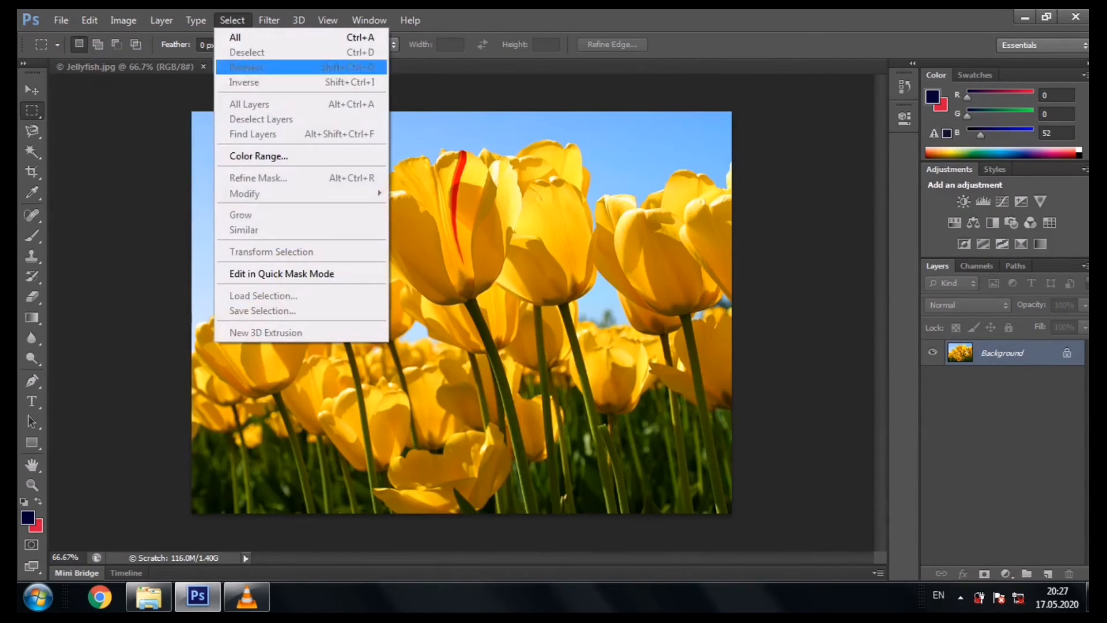
pyautogui.click(259, 155)
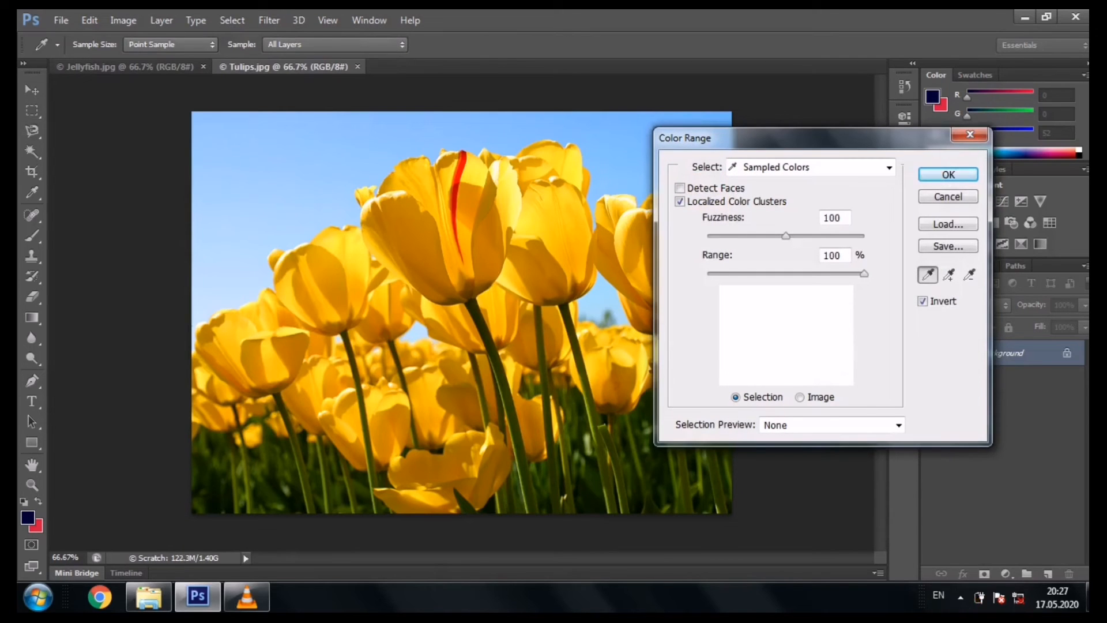
pyautogui.click(551, 228)
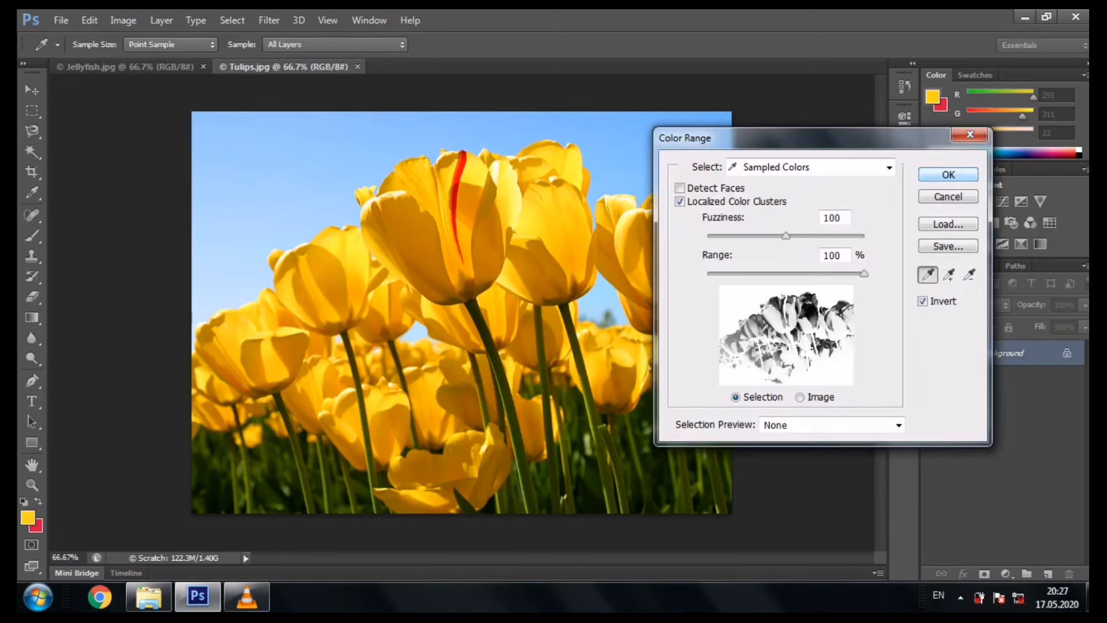
pyautogui.click(949, 174)
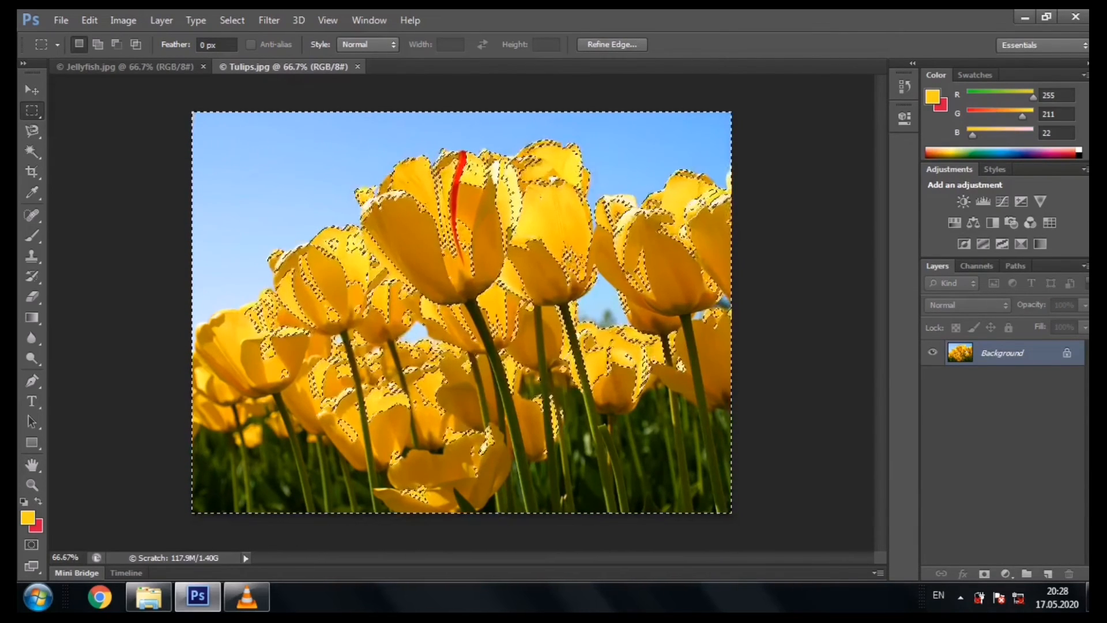
pyautogui.hotkey('ctrl', 'd')
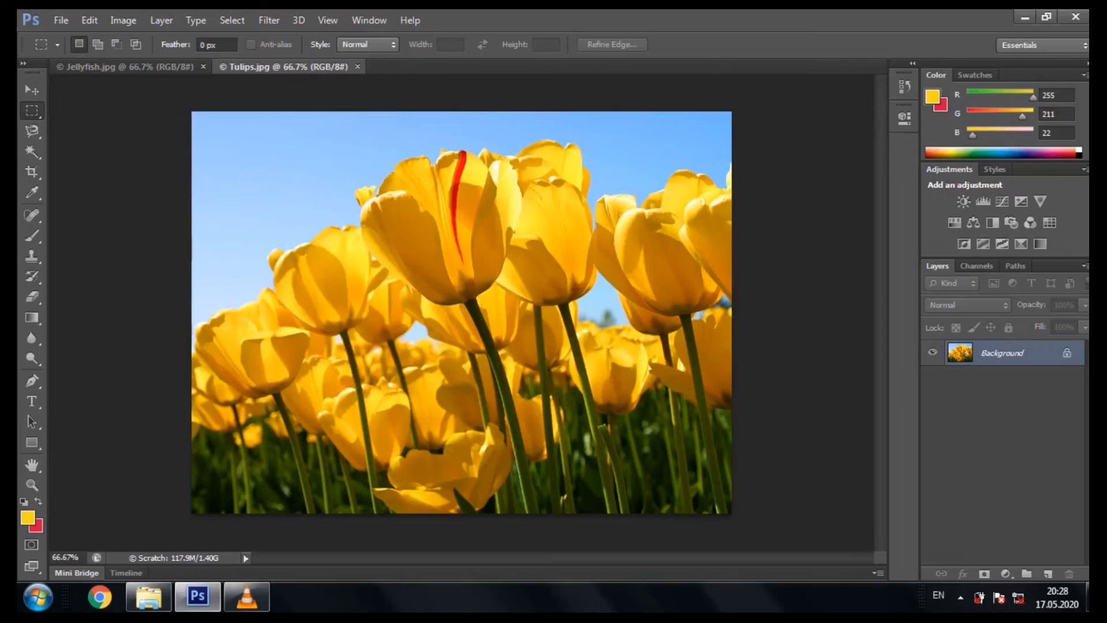
# Make a Color Range selection sampled from the blue sky above the tulips, and deselect it.
pyautogui.click(232, 20)
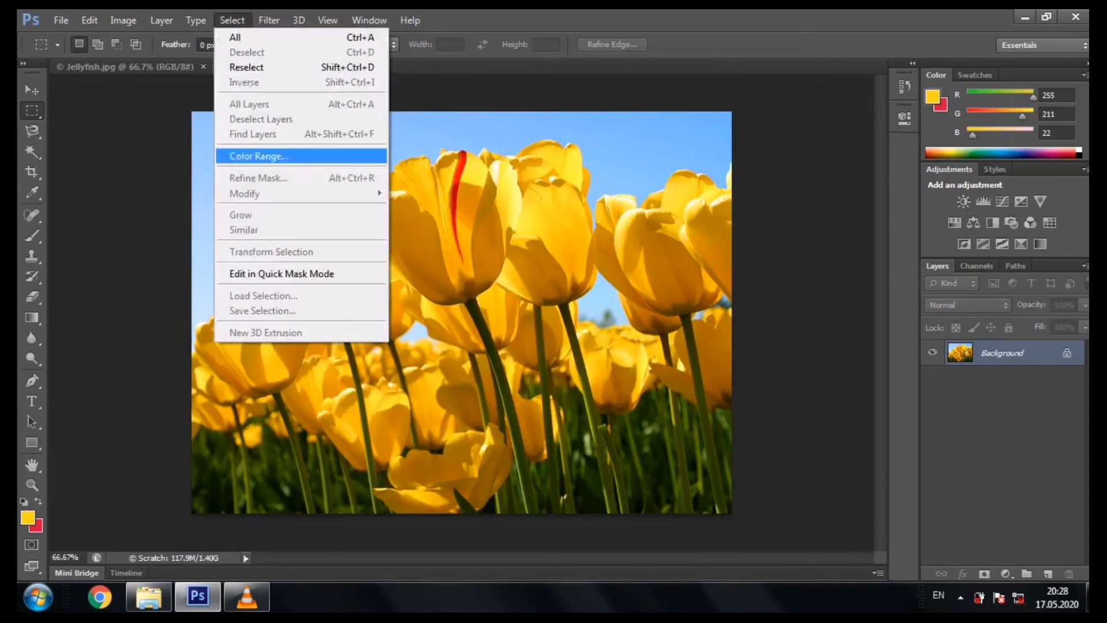
pyautogui.click(258, 157)
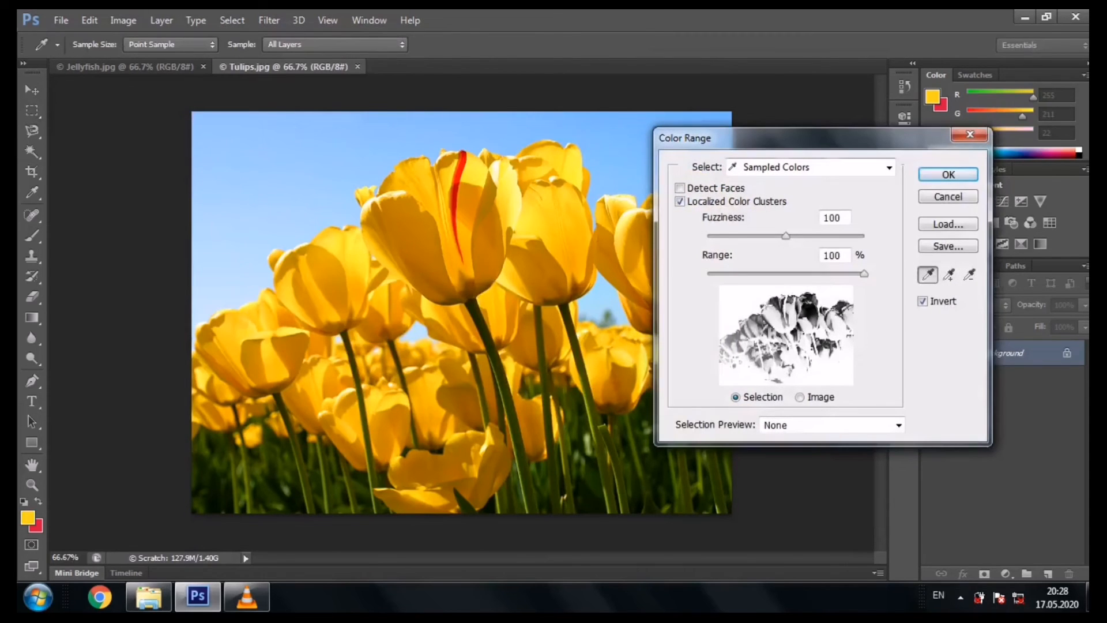
pyautogui.click(411, 133)
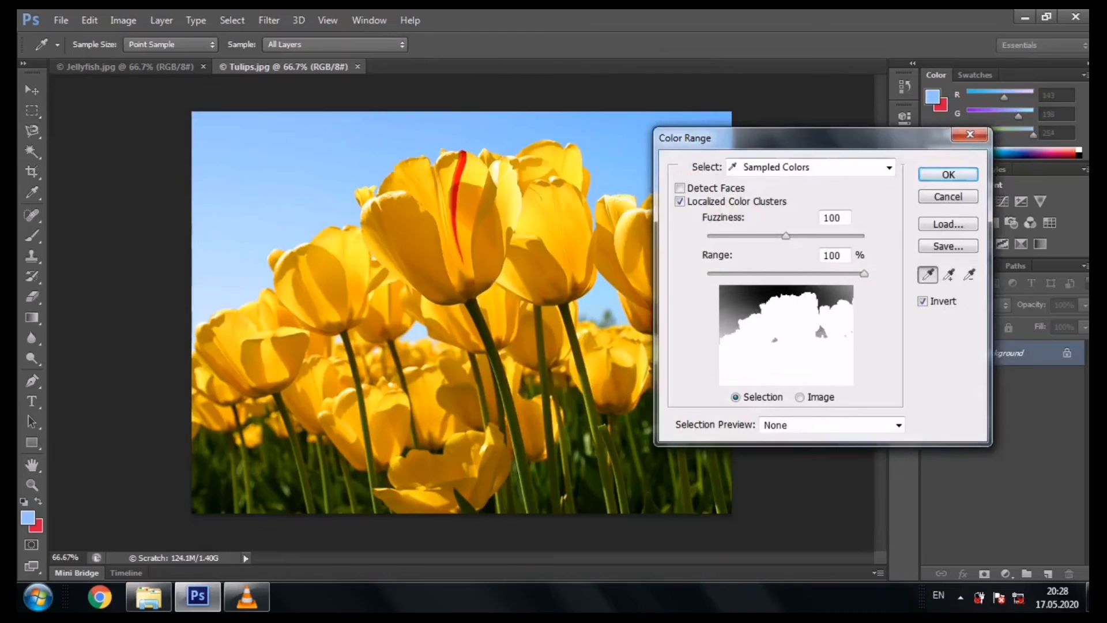
pyautogui.press('Return')
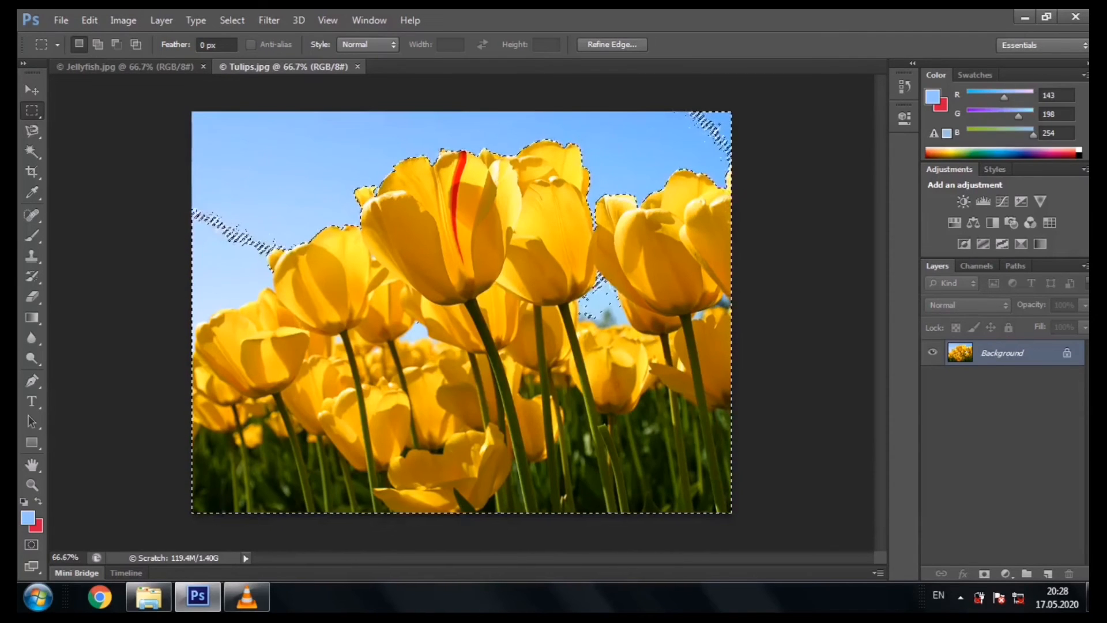
pyautogui.hotkey('ctrl', 'd')
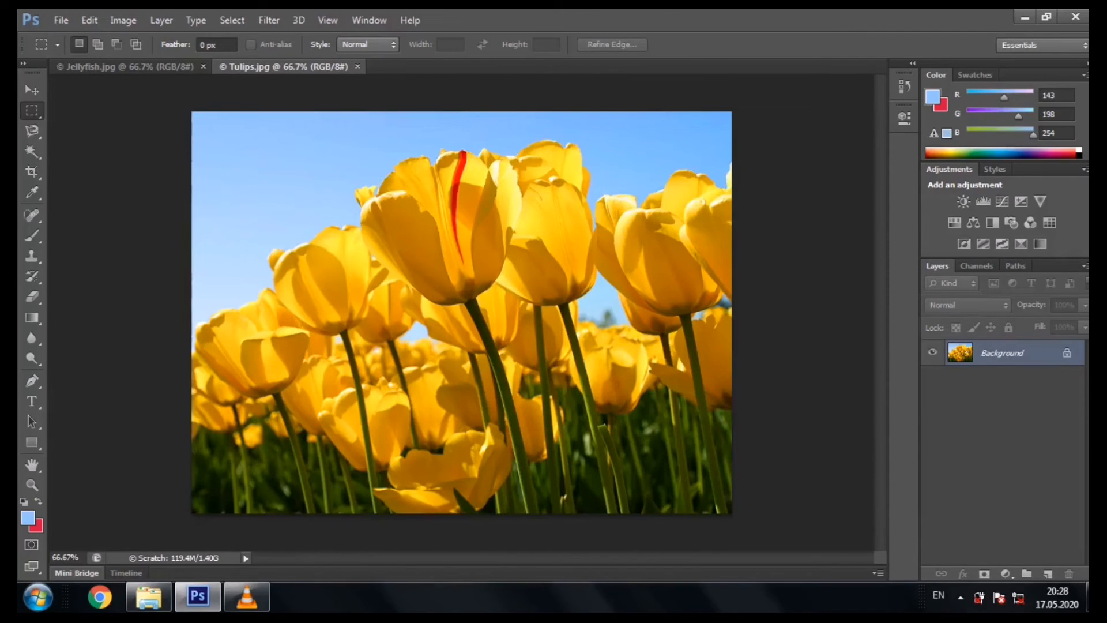
# Draw a rectangular marquee over the sky and the top of the tulip left of the red-striped one, deselecting and reselecting it.
pyautogui.moveTo(272, 159); pyautogui.dragTo(367, 287)
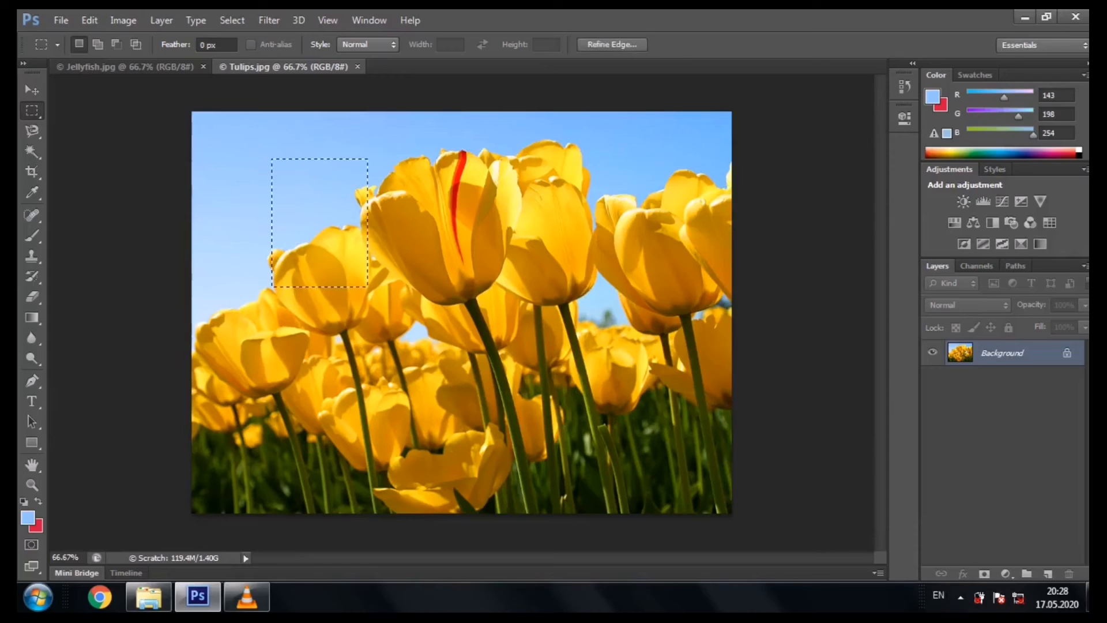
pyautogui.hotkey('ctrl', 'd')
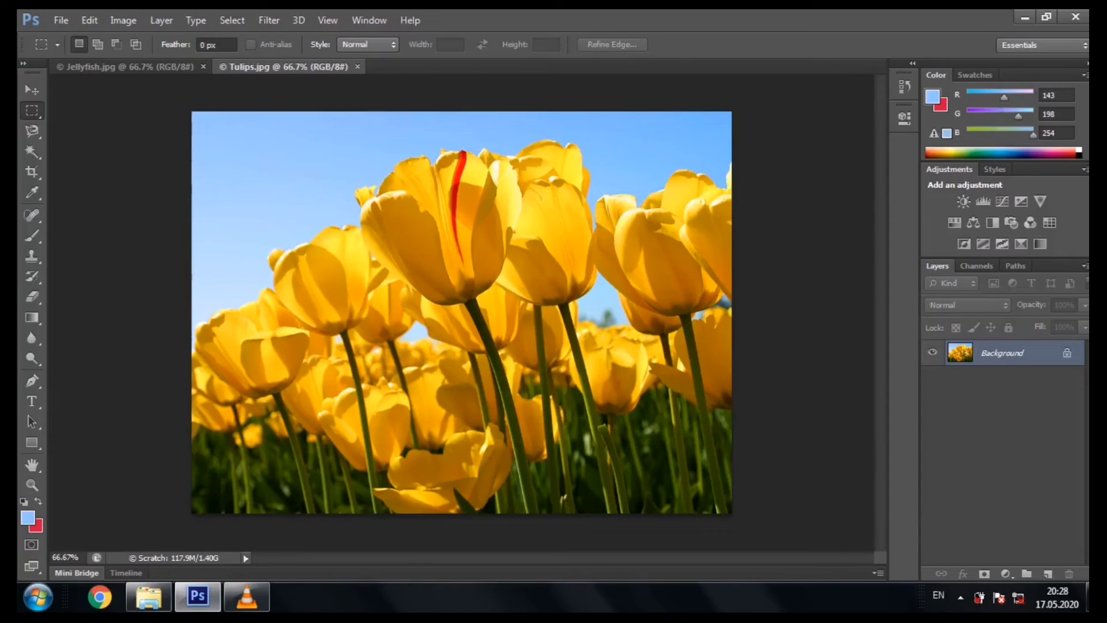
pyautogui.hotkey('ctrl', 'shift', 'd')
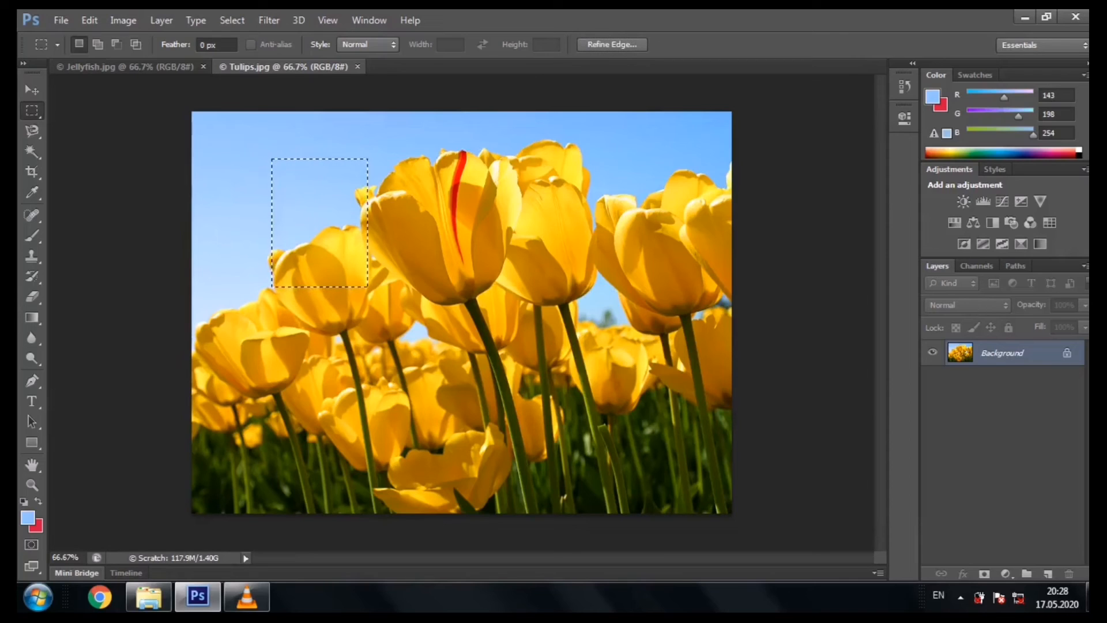